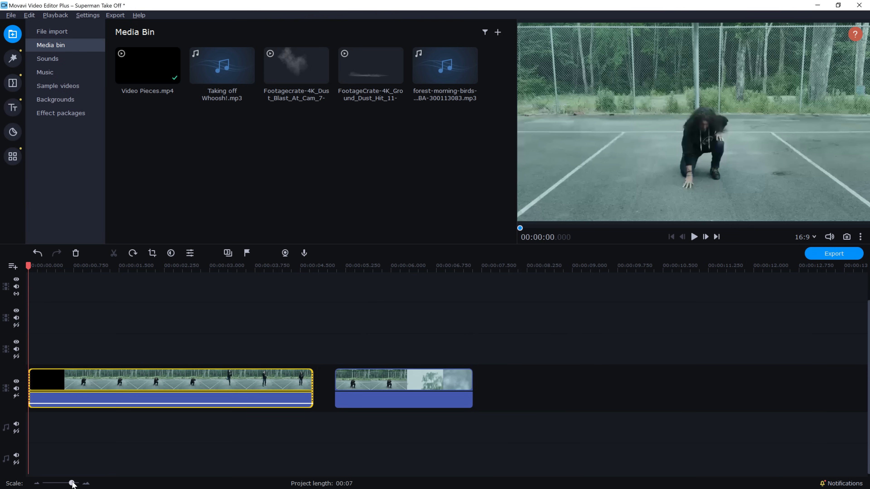
- Add a marker to the first video clip at 00:00:03.090, where the man is in mid-jump
{"action": "left_click_drag", "start_coordinate": [72, 483], "coordinate": [73, 484]}
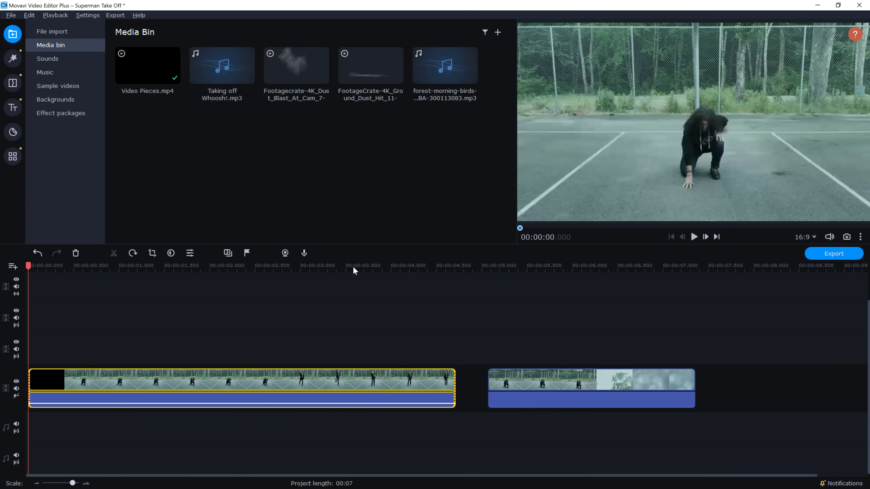
{"action": "left_click", "coordinate": [347, 268]}
{"action": "left_click_drag", "start_coordinate": [347, 266], "coordinate": [308, 266]}
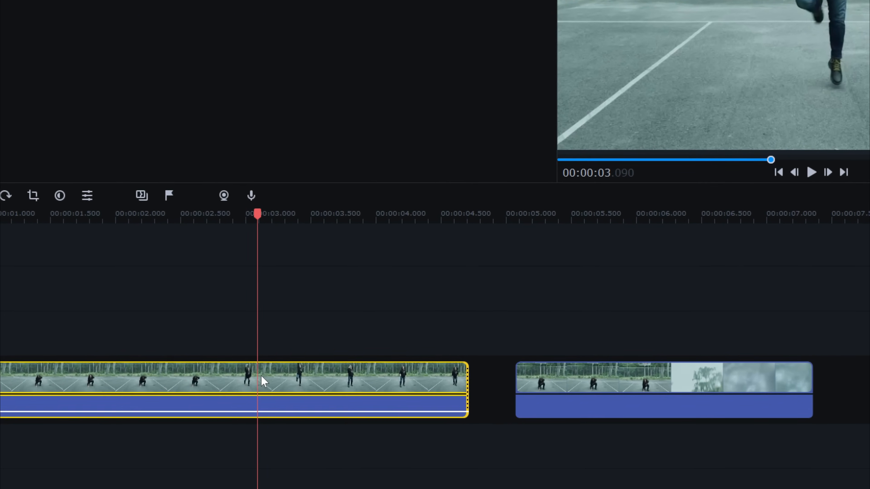
{"action": "right_click", "coordinate": [261, 376]}
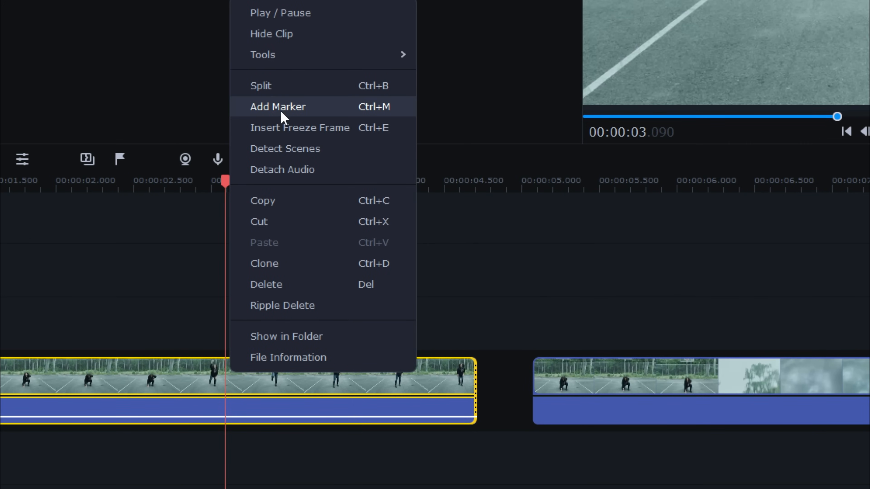
{"action": "left_click", "coordinate": [281, 109]}
{"action": "key", "text": "Return"}
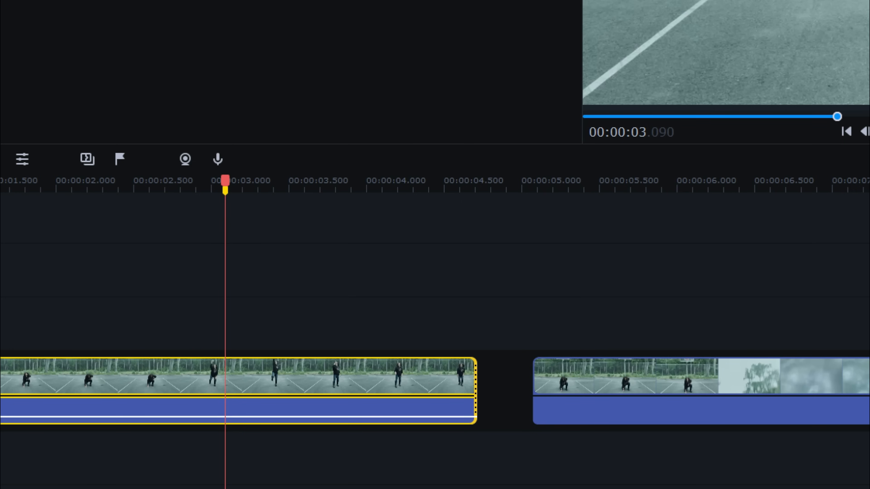
- Take a snapshot of the mid-jump frame at the marker
{"action": "key", "text": "ctrl+plus"}
{"action": "key", "text": "ctrl+plus"}
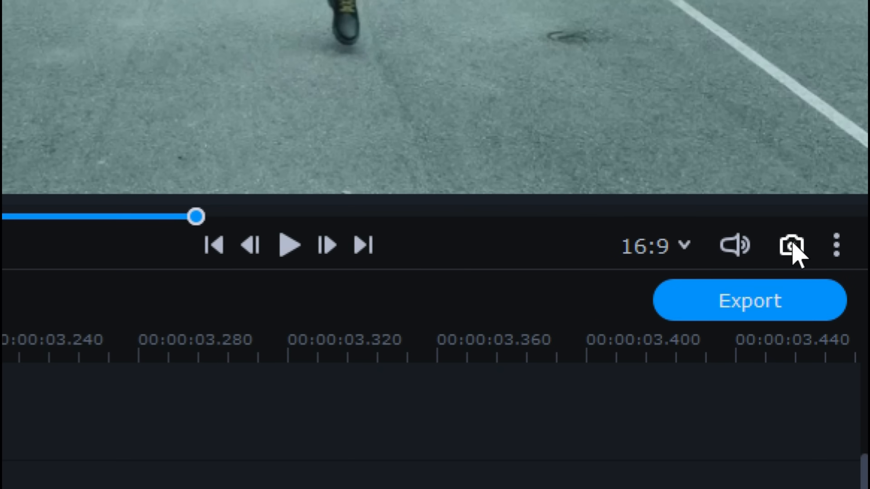
{"action": "left_click", "coordinate": [791, 245]}
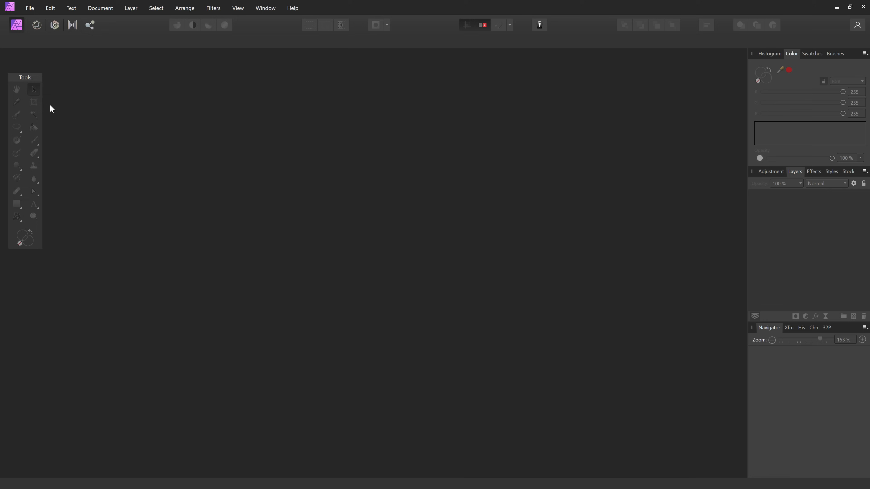
- Switch to Affinity Photo, open the jump snapshot PNG, and select the jumping man with the Selection Brush
{"action": "key", "text": "ctrl+o"}
{"action": "double_click", "coordinate": [162, 80]}
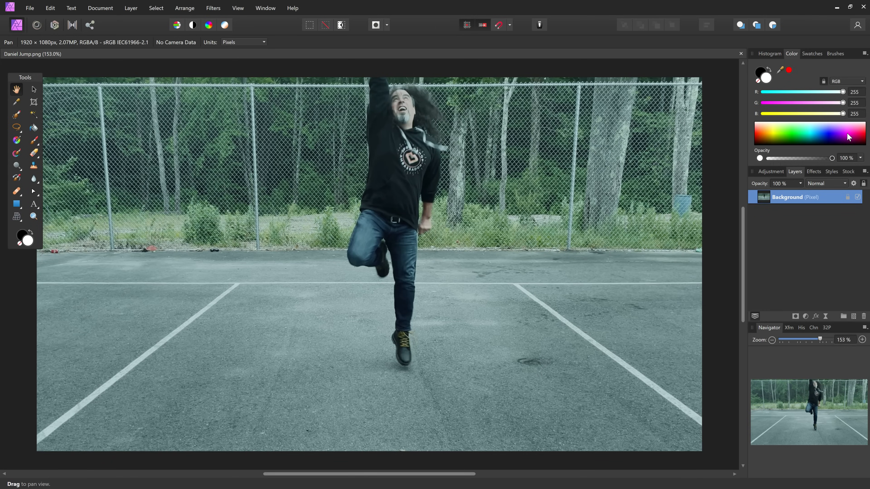
{"action": "left_click", "coordinate": [17, 119]}
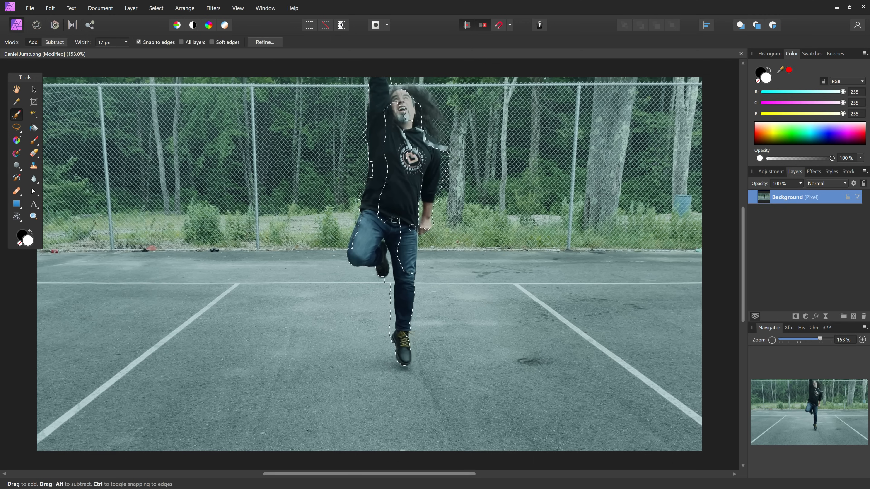
{"action": "left_click_drag", "start_coordinate": [412, 228], "coordinate": [414, 101]}
{"action": "key", "text": "alt"}
{"action": "key", "text": "ctrl"}
{"action": "mouse_move", "coordinate": [442, 141]}
{"action": "left_mouse_down"}
{"action": "mouse_move", "coordinate": [408, 77]}
{"action": "mouse_move", "coordinate": [431, 92]}
{"action": "mouse_move", "coordinate": [426, 75]}
{"action": "mouse_move", "coordinate": [450, 115]}
{"action": "mouse_move", "coordinate": [450, 68]}
{"action": "left_mouse_up"}
{"action": "left_click_drag", "start_coordinate": [445, 155], "coordinate": [444, 190]}
- Erase the background around the man, clean up his edges with a 50% hardness Erase Brush, and clear the selection
{"action": "left_click", "coordinate": [55, 42]}
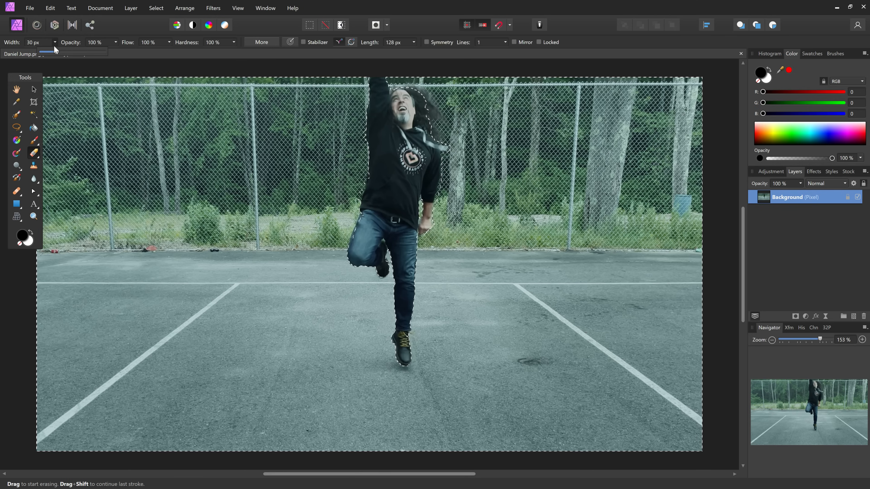
{"action": "mouse_move", "coordinate": [56, 51]}
{"action": "left_mouse_down"}
{"action": "mouse_move", "coordinate": [87, 51]}
{"action": "mouse_move", "coordinate": [113, 88]}
{"action": "mouse_move", "coordinate": [456, 107]}
{"action": "mouse_move", "coordinate": [101, 321]}
{"action": "mouse_move", "coordinate": [242, 468]}
{"action": "mouse_move", "coordinate": [453, 467]}
{"action": "mouse_move", "coordinate": [679, 389]}
{"action": "mouse_move", "coordinate": [334, 385]}
{"action": "mouse_move", "coordinate": [494, 69]}
{"action": "mouse_move", "coordinate": [709, 21]}
{"action": "mouse_move", "coordinate": [685, 86]}
{"action": "left_mouse_up"}
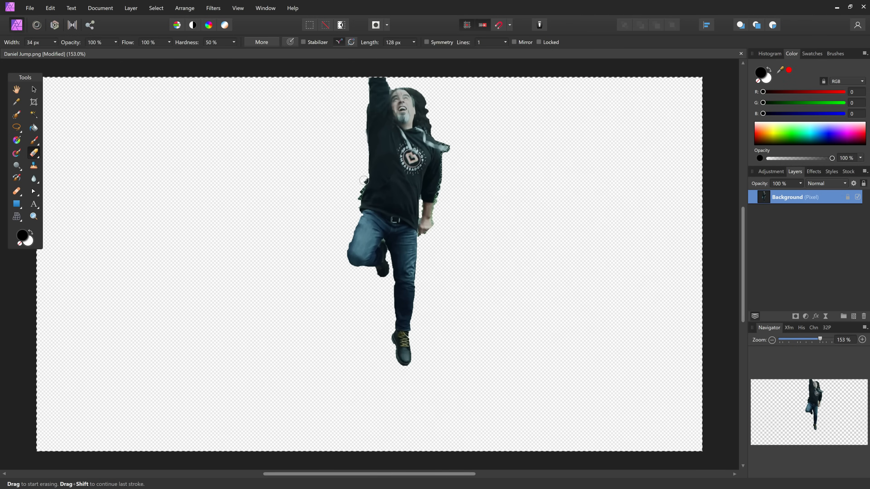
{"action": "left_click_drag", "start_coordinate": [364, 181], "coordinate": [356, 213]}
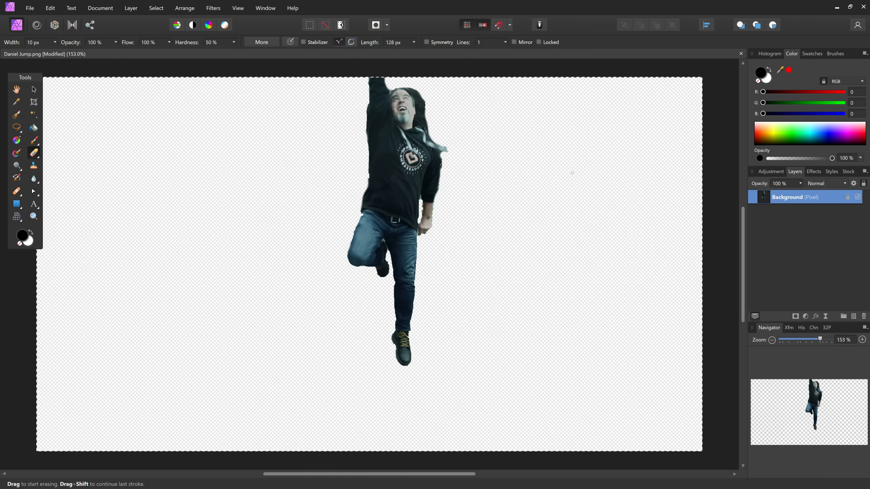
{"action": "key", "text": "ctrl+d"}
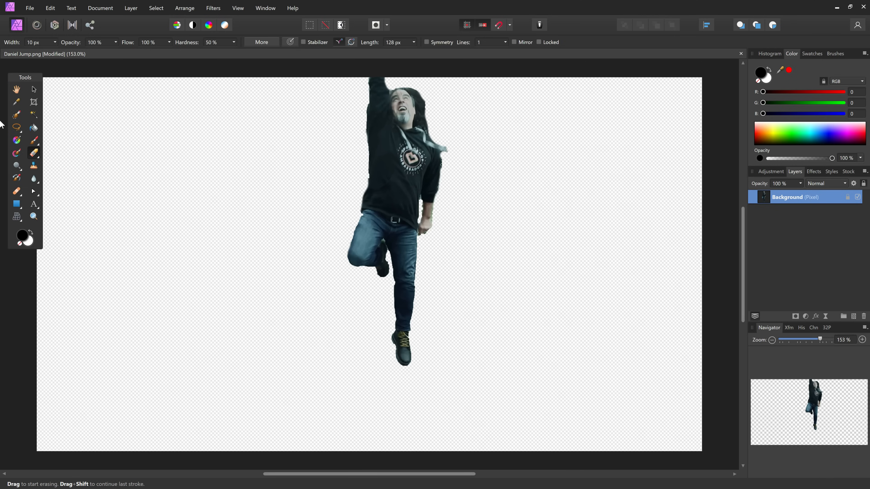
- Stretch the man's cutout downward without keeping its proportions and apply a Gaussian Blur with a 3.3 px radius
{"action": "left_click", "coordinate": [35, 90]}
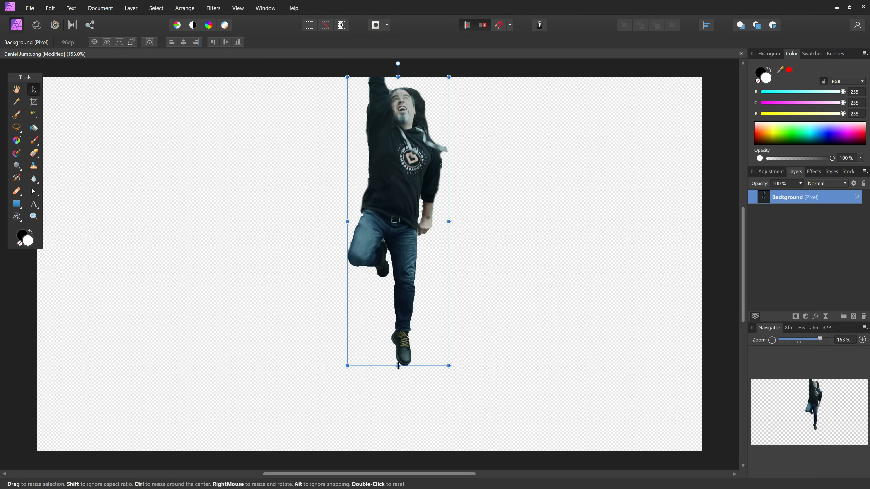
{"action": "left_click_drag", "start_coordinate": [398, 366], "coordinate": [395, 398]}
{"action": "left_click", "coordinate": [213, 8]}
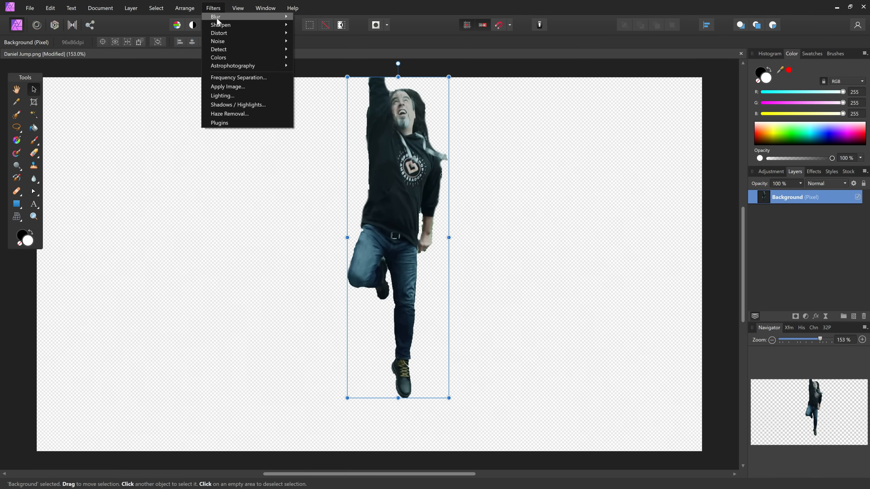
{"action": "mouse_move", "coordinate": [219, 22]}
{"action": "left_click", "coordinate": [319, 27]}
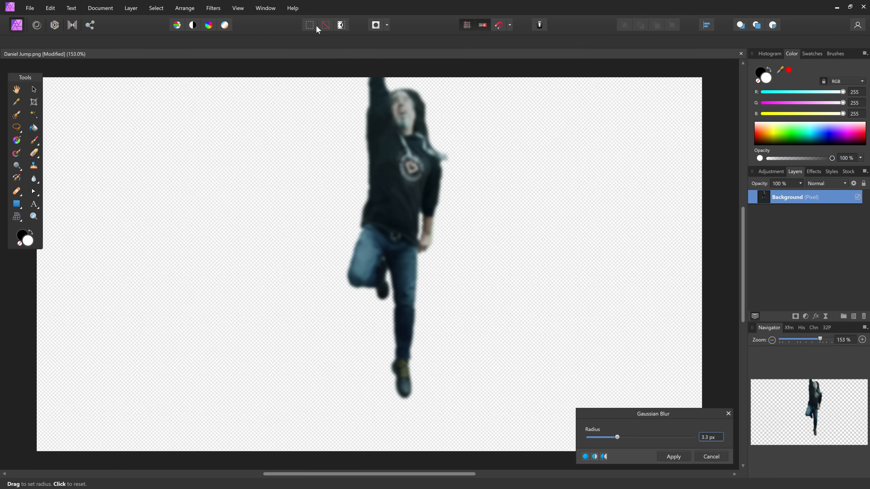
{"action": "left_click", "coordinate": [674, 457]}
- Export the whole document as a 1920 × 1080 px PNG named "Blurred jump" in the images folder
{"action": "left_click", "coordinate": [30, 8]}
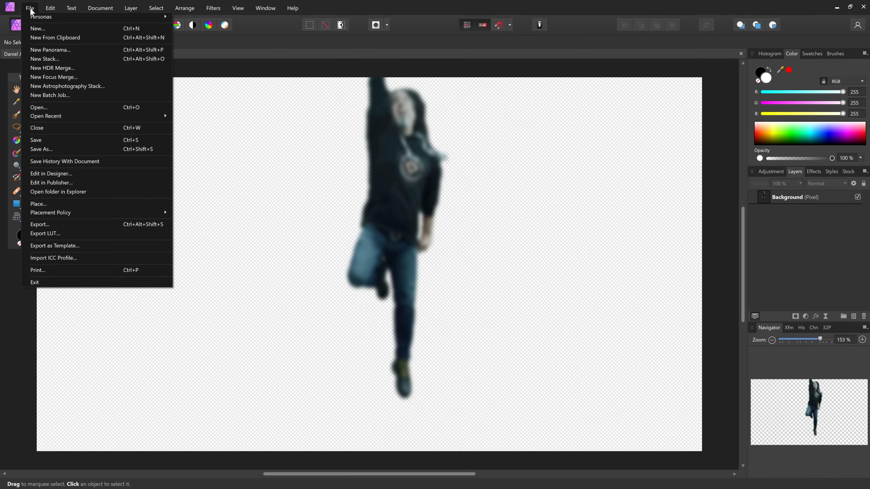
{"action": "left_click", "coordinate": [45, 226]}
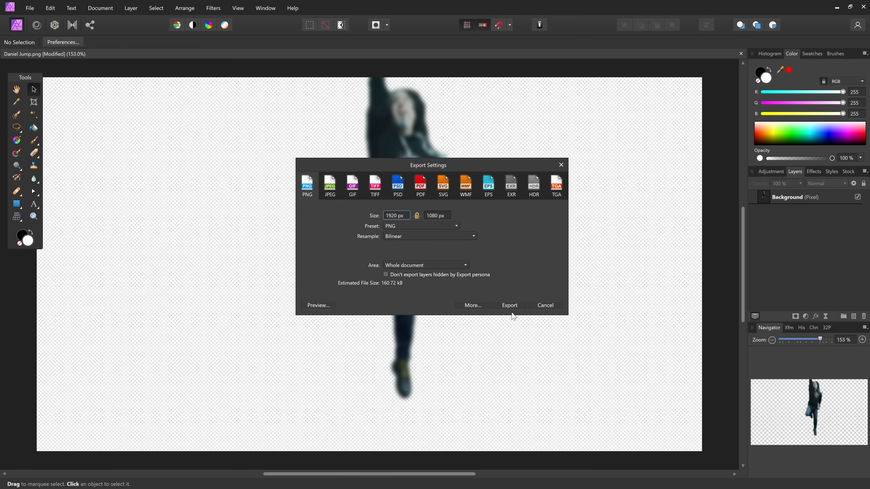
{"action": "left_click", "coordinate": [510, 306]}
{"action": "left_click", "coordinate": [105, 72]}
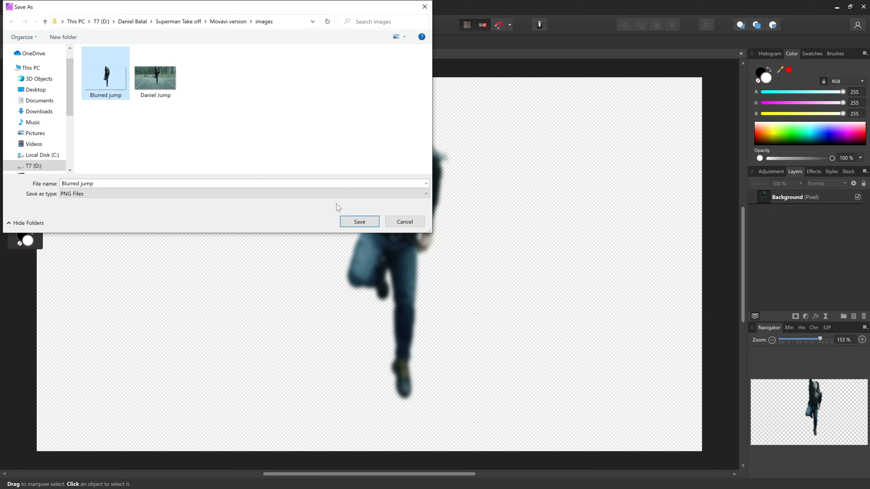
{"action": "left_click", "coordinate": [377, 224]}
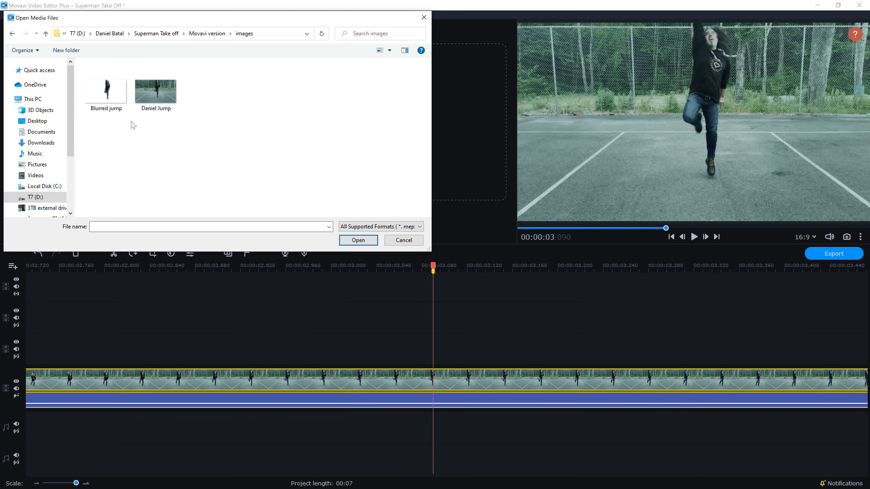
- Switch to Movavi Video Editor, import the "Blurred jump" image, and place it on the overlay track starting at the marker
{"action": "left_click", "coordinate": [109, 97]}
{"action": "left_click", "coordinate": [353, 243]}
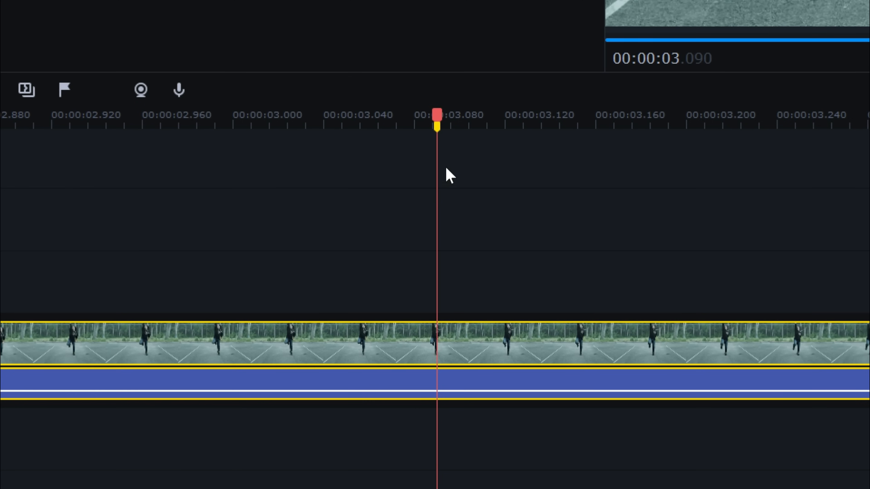
{"action": "mouse_move", "coordinate": [165, 0]}
{"action": "left_mouse_down"}
{"action": "mouse_move", "coordinate": [165, 22]}
{"action": "mouse_move", "coordinate": [365, 171]}
{"action": "mouse_move", "coordinate": [440, 293]}
{"action": "left_mouse_up"}
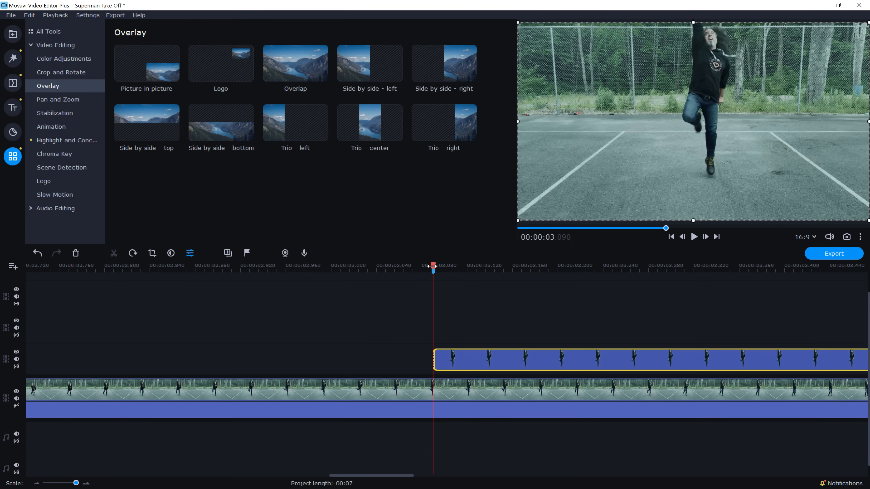
- Apply the Upward animation preset to the Blurred jump overlay near its start at the marker
{"action": "left_click", "coordinate": [450, 267]}
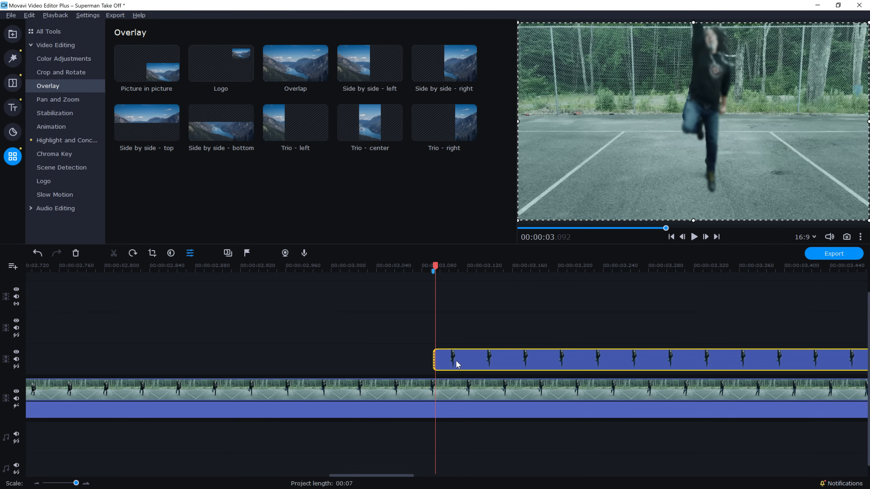
{"action": "left_click", "coordinate": [456, 361]}
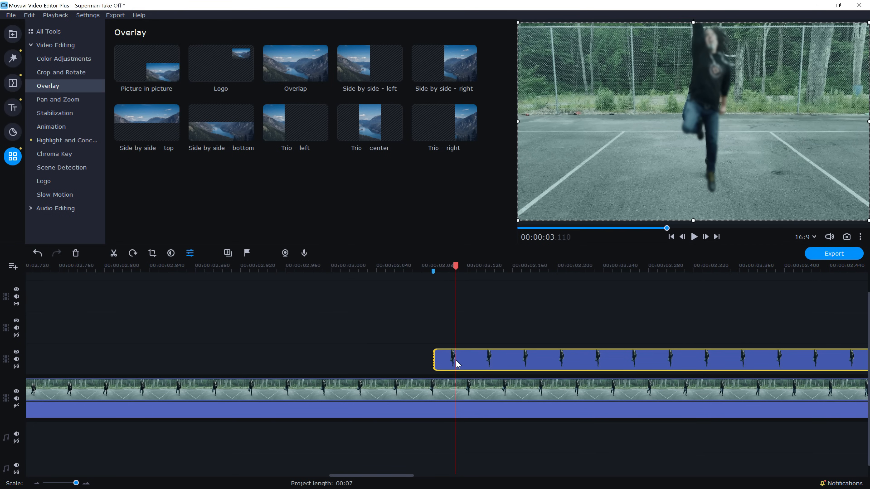
{"action": "left_click", "coordinate": [428, 265]}
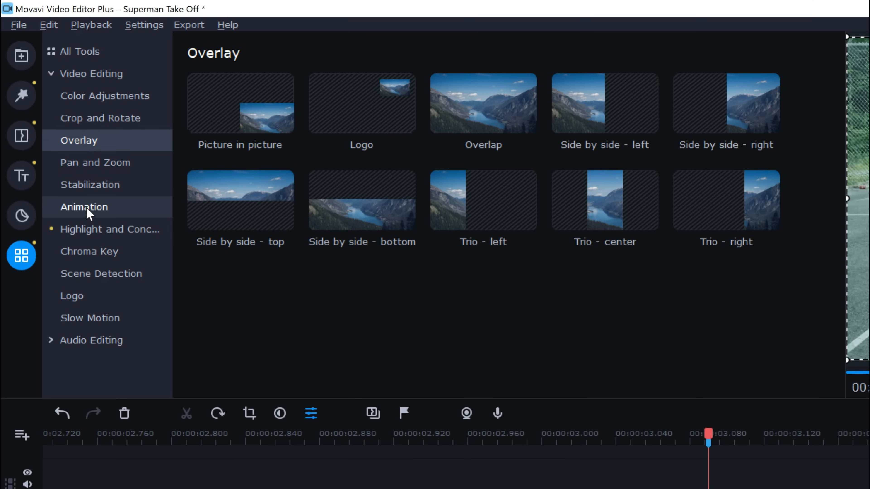
{"action": "left_click", "coordinate": [89, 213]}
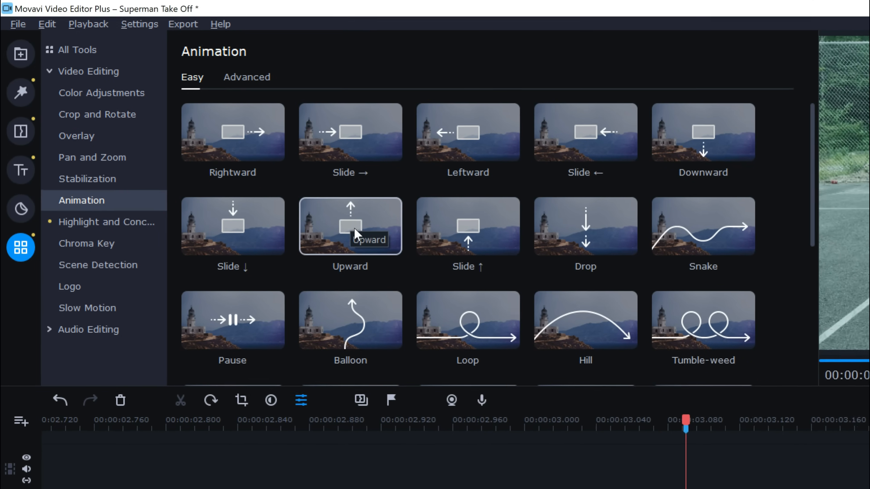
{"action": "left_click", "coordinate": [339, 240]}
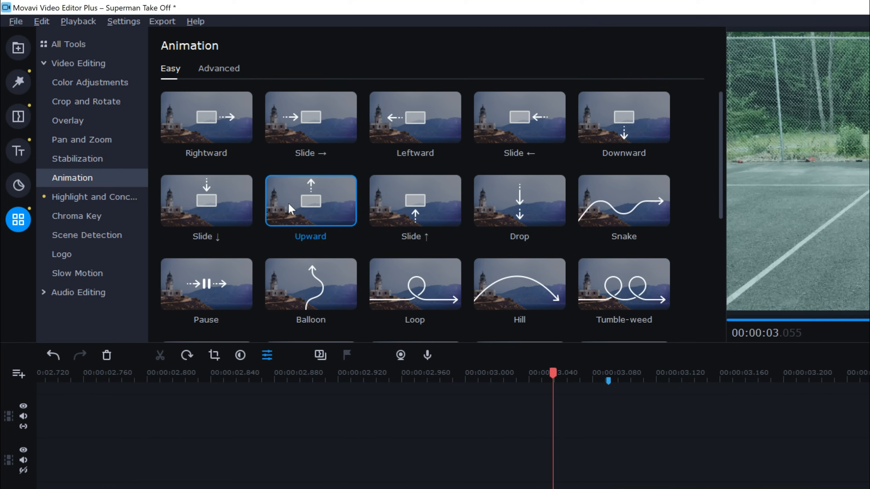
{"action": "left_click_drag", "start_coordinate": [291, 208], "coordinate": [438, 358]}
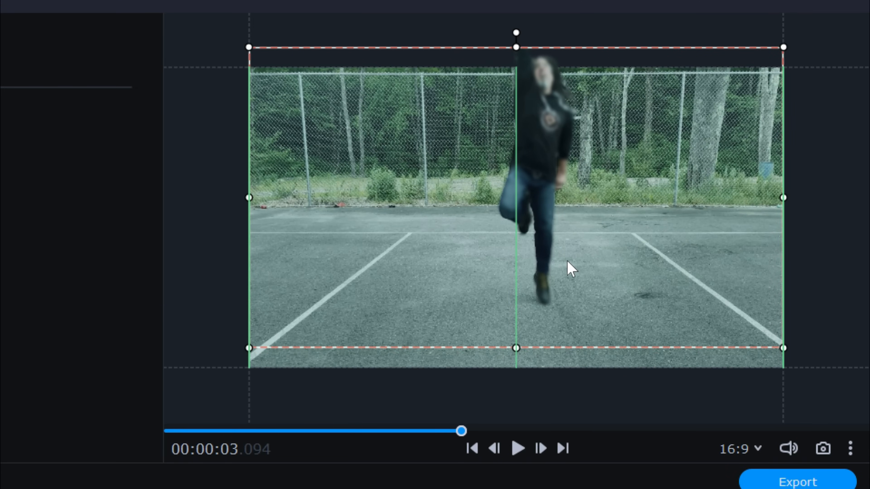
- Nudge the overlay upward at its first keyframe, and add a keyframe at 00:00:03.346 with the overlay moved up out of frame
{"action": "left_click_drag", "start_coordinate": [567, 262], "coordinate": [562, 254]}
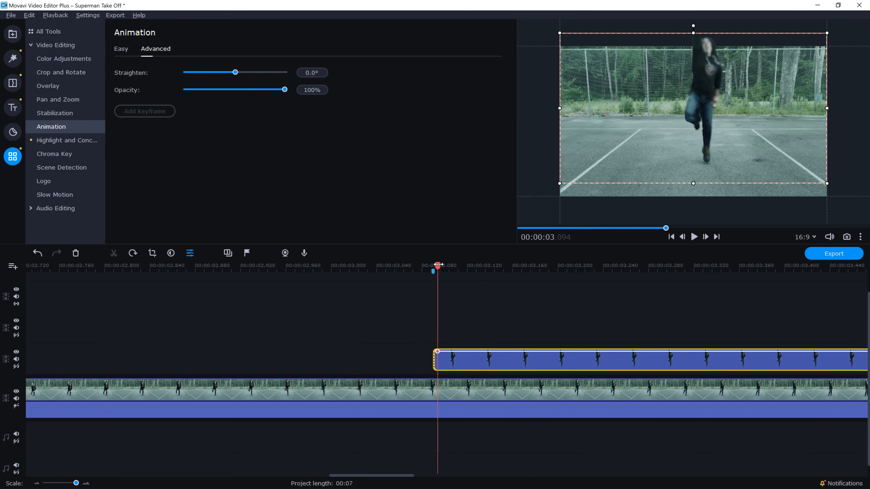
{"action": "left_click_drag", "start_coordinate": [437, 267], "coordinate": [723, 266]}
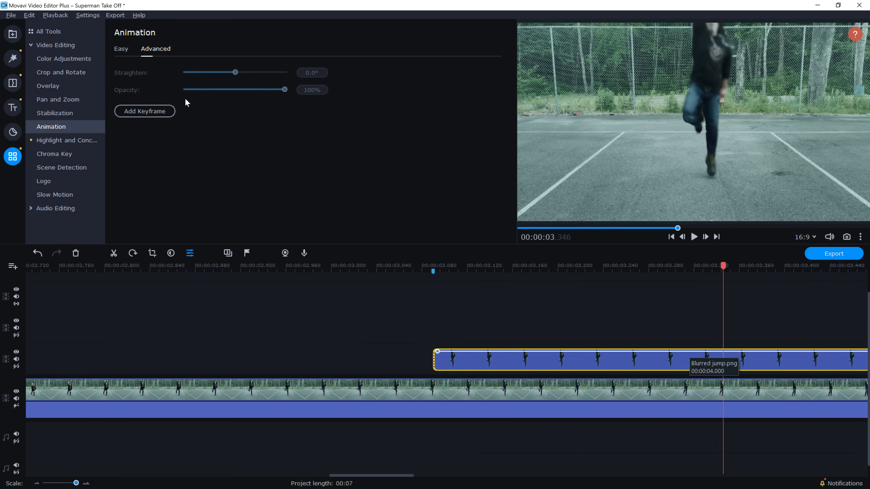
{"action": "left_click", "coordinate": [155, 113]}
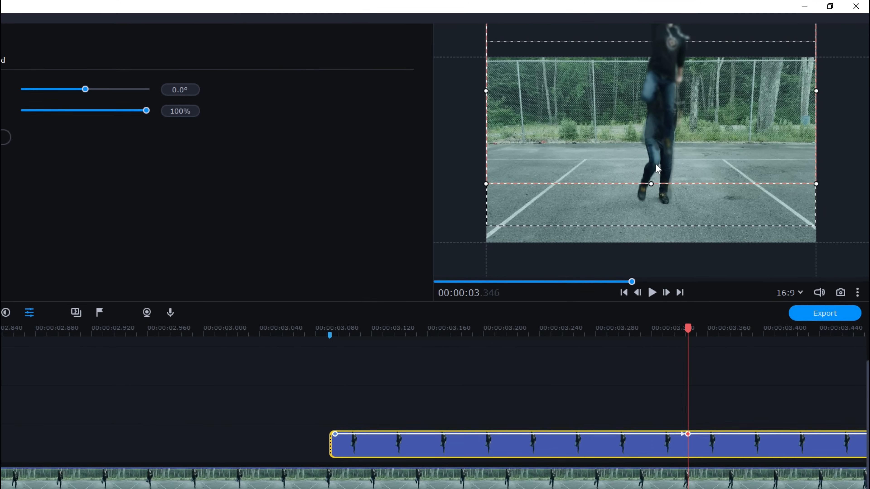
{"action": "left_click_drag", "start_coordinate": [656, 163], "coordinate": [653, 59]}
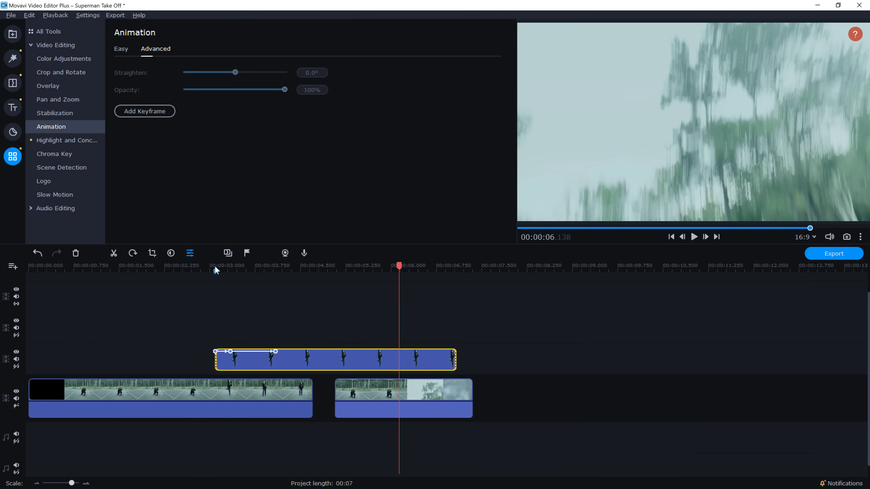
- Split the main jump clip at the marker and delete the part after the split
{"action": "left_click", "coordinate": [216, 268]}
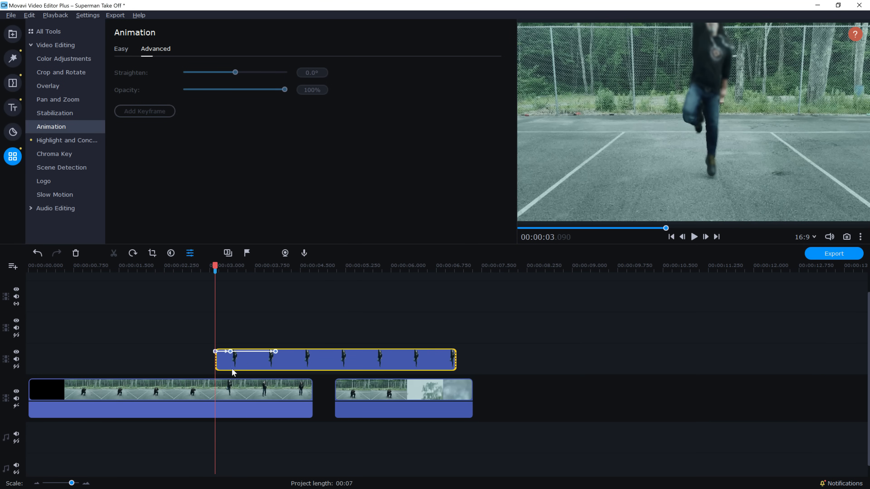
{"action": "left_click_drag", "start_coordinate": [72, 483], "coordinate": [74, 483]}
{"action": "left_click", "coordinate": [435, 391]}
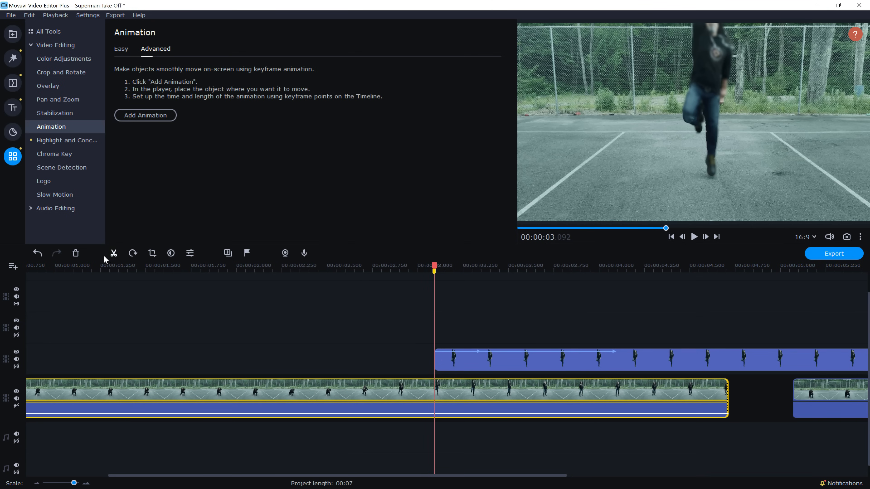
{"action": "left_click", "coordinate": [113, 253]}
{"action": "double_click", "coordinate": [487, 390]}
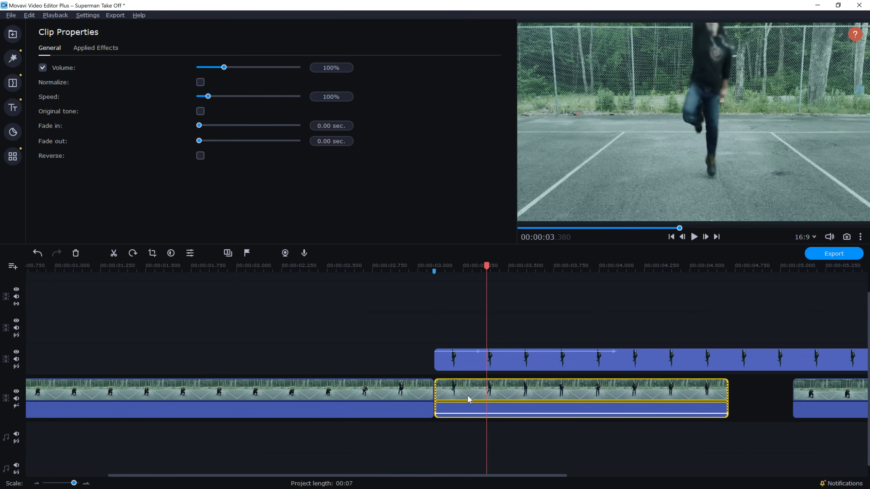
{"action": "key", "text": "Delete"}
- Close the gap on the main track by moving the second clip up to the cut beneath the Blurred jump overlay
{"action": "left_click_drag", "start_coordinate": [430, 269], "coordinate": [395, 280]}
{"action": "left_click_drag", "start_coordinate": [350, 304], "coordinate": [371, 303]}
{"action": "left_click_drag", "start_coordinate": [321, 333], "coordinate": [323, 332]}
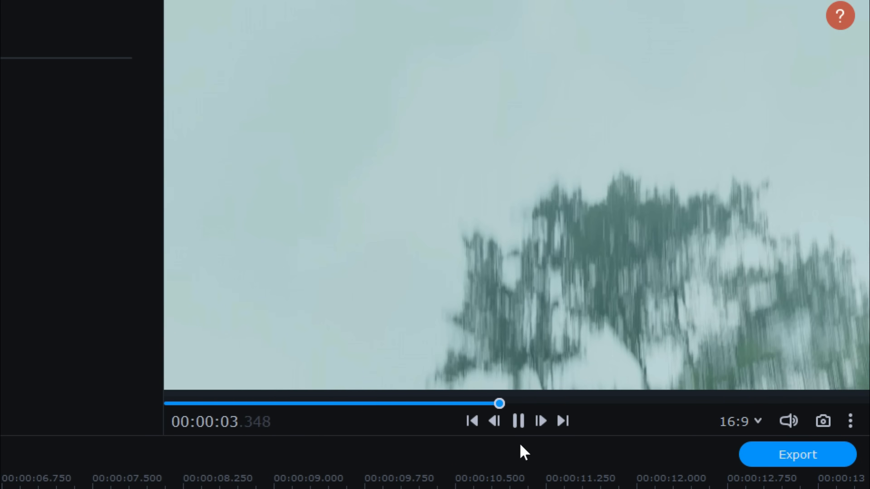
- Split the main jump clip at 00:00:02.226, while the character is still crouched on the ground
{"action": "left_click", "coordinate": [608, 327]}
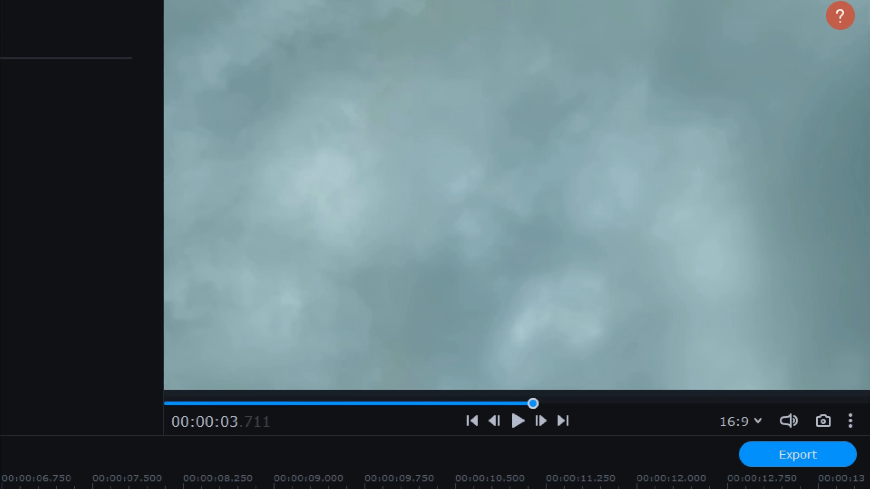
{"action": "left_click_drag", "start_coordinate": [133, 307], "coordinate": [64, 460]}
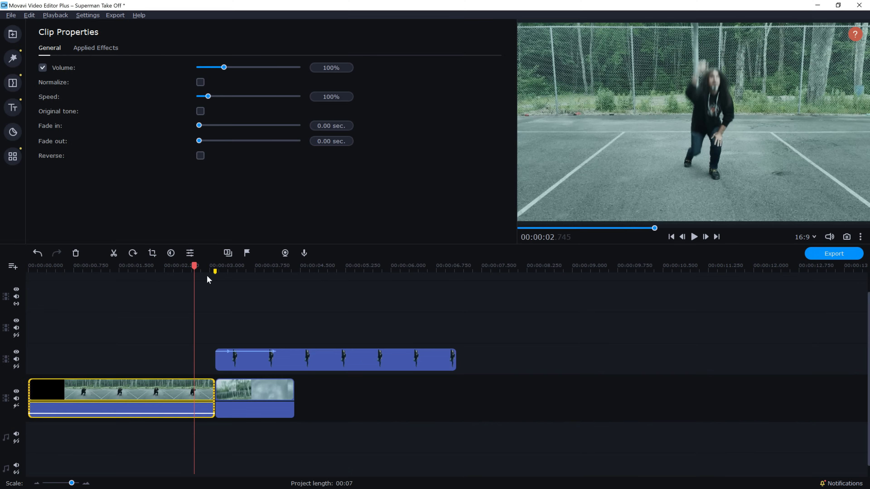
{"action": "left_click_drag", "start_coordinate": [64, 307], "coordinate": [62, 306]}
{"action": "left_click_drag", "start_coordinate": [193, 265], "coordinate": [182, 266]}
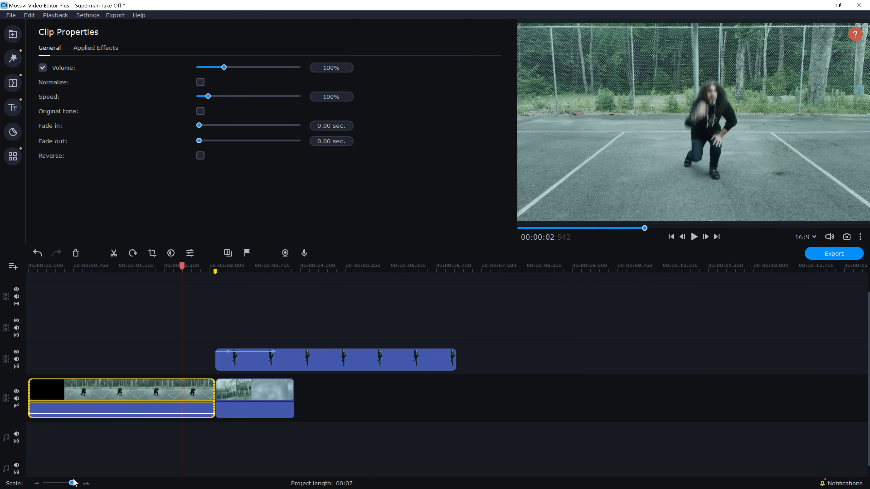
{"action": "left_click_drag", "start_coordinate": [73, 482], "coordinate": [89, 485]}
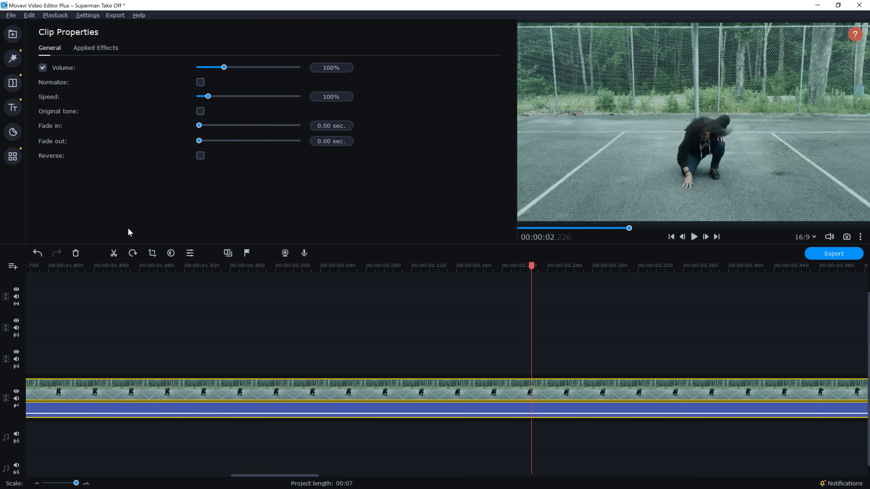
{"action": "left_click", "coordinate": [114, 254]}
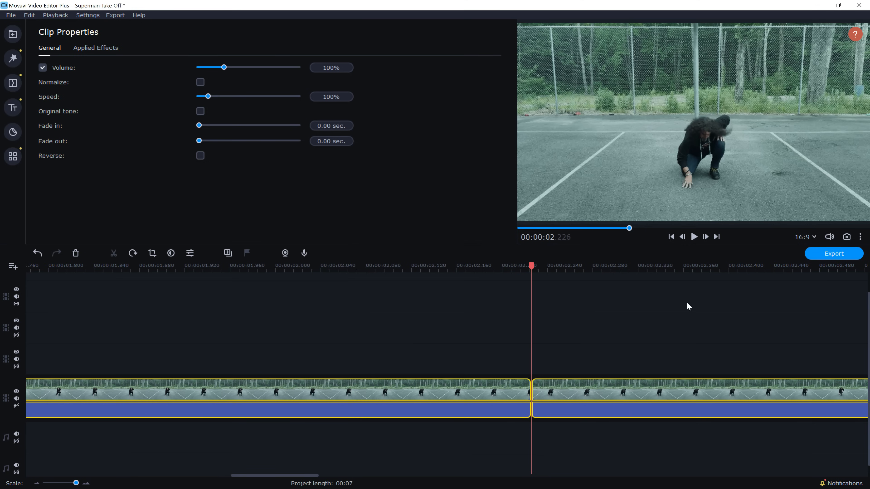
- Speed up the jump segment after the split, and close the gap by moving the sky clip back against its end
{"action": "left_click", "coordinate": [573, 394]}
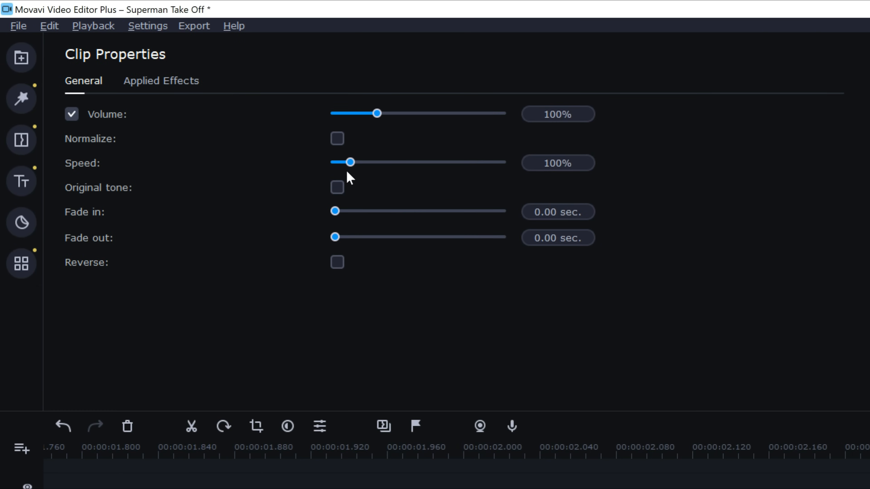
{"action": "left_click_drag", "start_coordinate": [350, 163], "coordinate": [396, 164]}
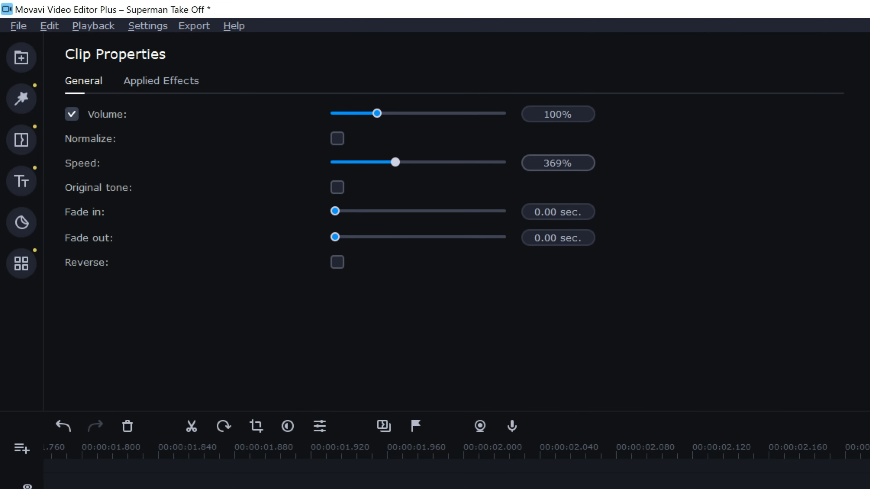
{"action": "left_click_drag", "start_coordinate": [582, 164], "coordinate": [417, 168]}
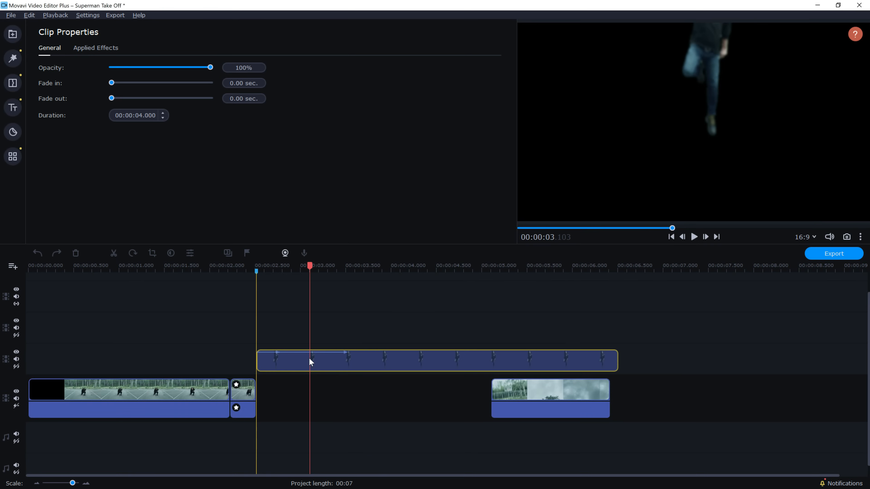
{"action": "left_click_drag", "start_coordinate": [511, 412], "coordinate": [298, 390]}
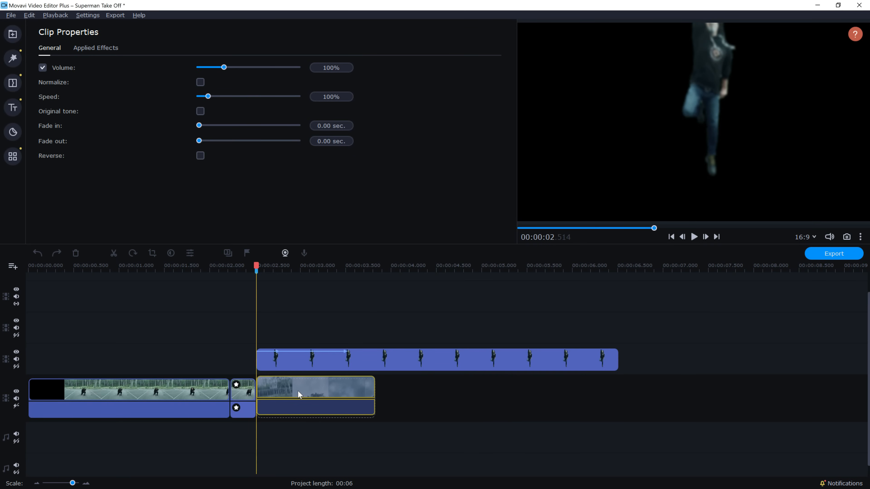
- Move the Blurred jump overlay's second keyframe earlier, to 00:00:02.650
{"action": "left_click", "coordinate": [253, 271]}
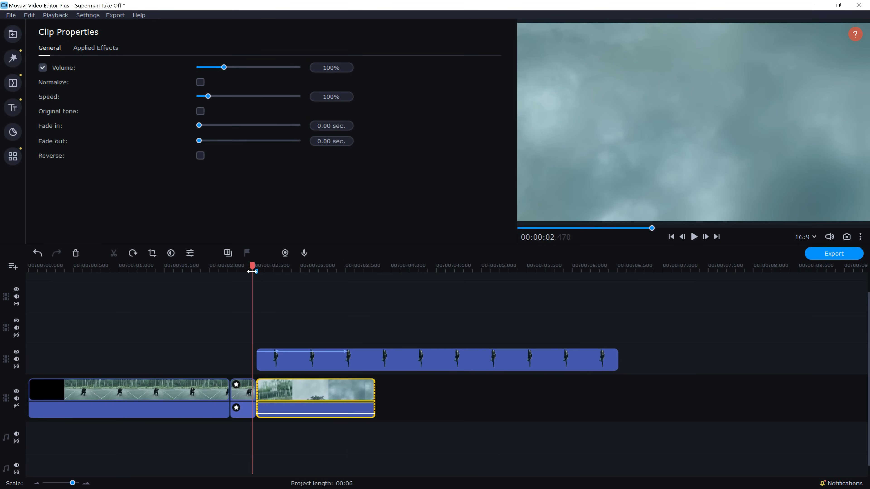
{"action": "left_click_drag", "start_coordinate": [252, 266], "coordinate": [261, 267]}
{"action": "left_click_drag", "start_coordinate": [277, 352], "coordinate": [272, 351]}
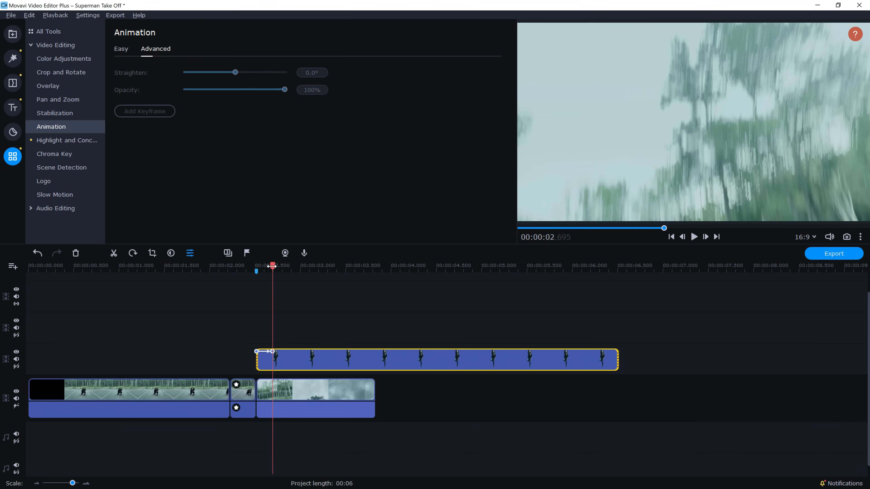
{"action": "mouse_move", "coordinate": [272, 266]}
{"action": "left_mouse_down"}
{"action": "mouse_move", "coordinate": [239, 266]}
{"action": "mouse_move", "coordinate": [268, 266]}
{"action": "left_mouse_up"}
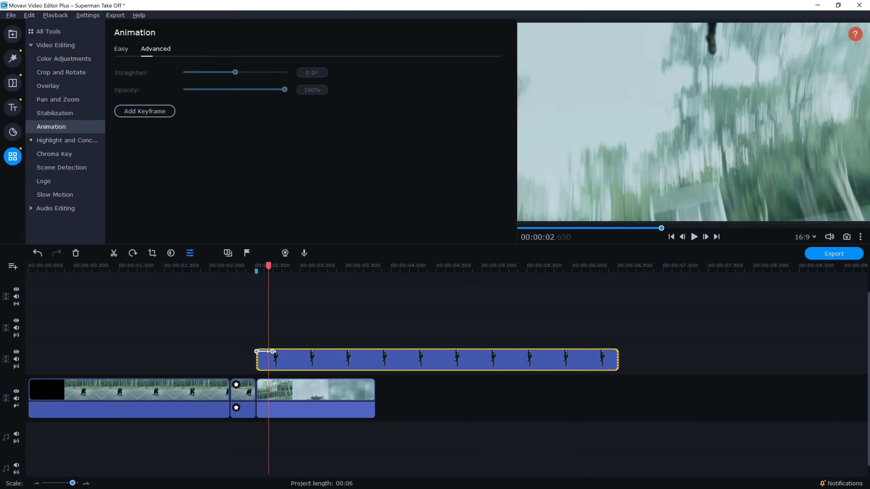
{"action": "left_click_drag", "start_coordinate": [272, 351], "coordinate": [268, 352]}
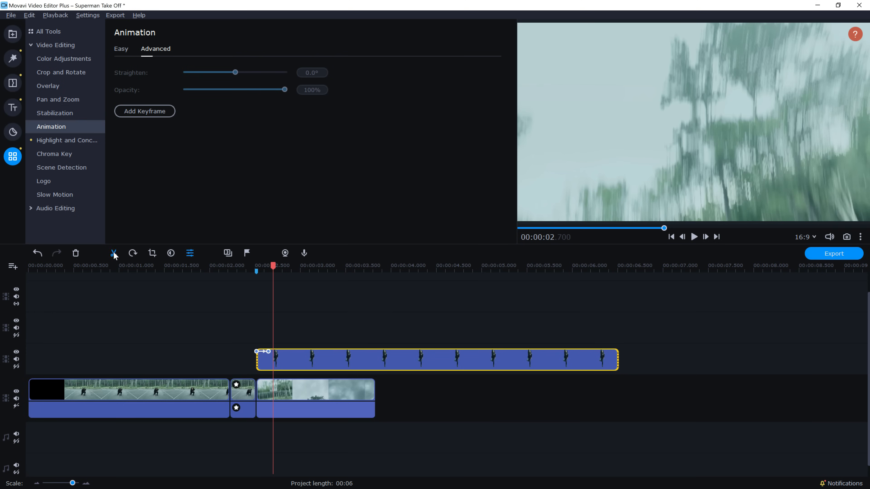
- Split the Blurred jump overlay at 00:00:02.700 and move its second part to start at 00:00:02.780
{"action": "left_click", "coordinate": [114, 254]}
{"action": "left_click", "coordinate": [319, 361]}
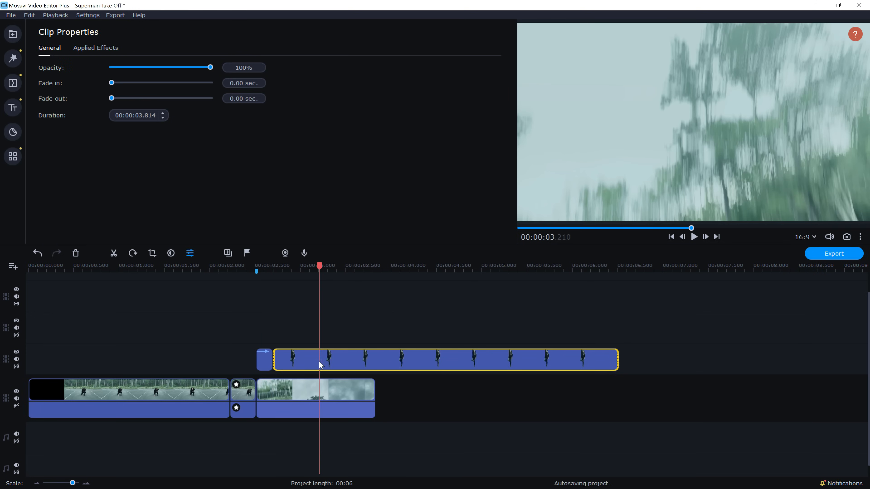
{"action": "left_click_drag", "start_coordinate": [291, 360], "coordinate": [420, 365]}
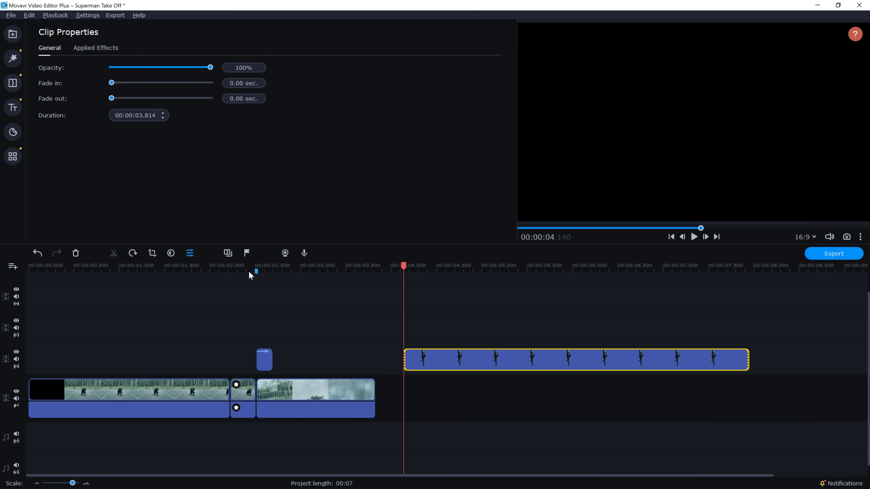
{"action": "left_click", "coordinate": [340, 271]}
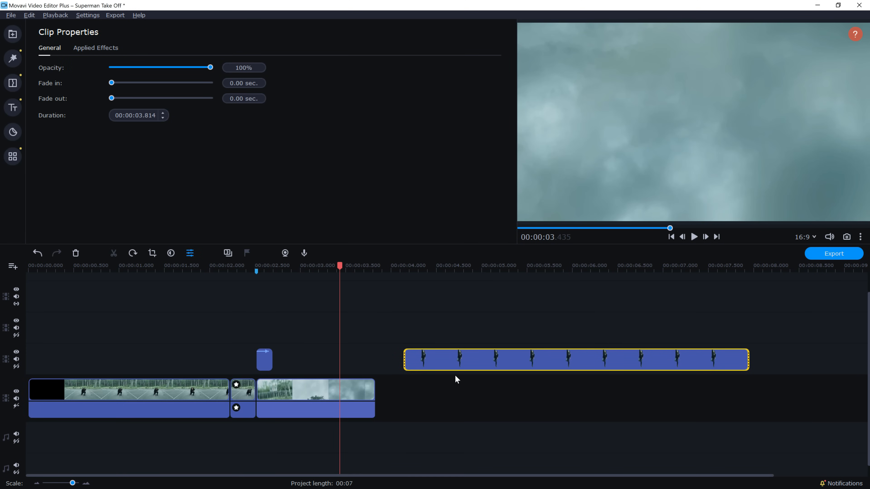
{"action": "left_click_drag", "start_coordinate": [339, 269], "coordinate": [280, 271]}
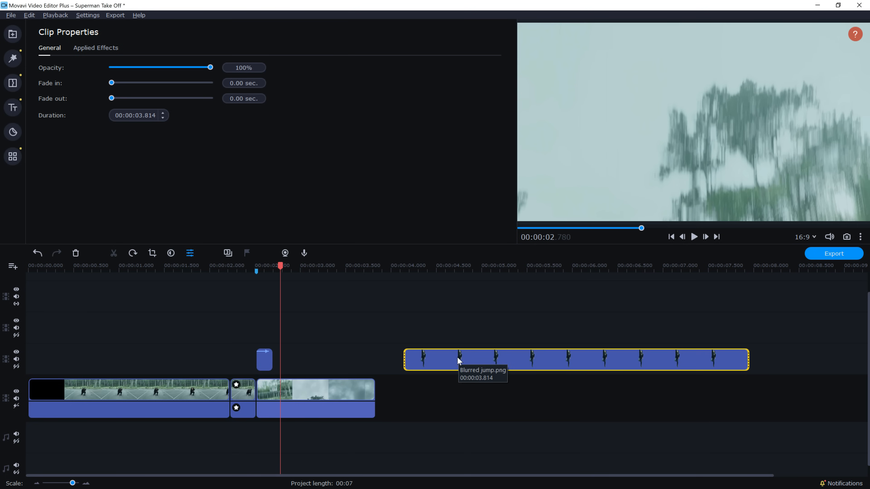
{"action": "left_click_drag", "start_coordinate": [436, 361], "coordinate": [311, 360]}
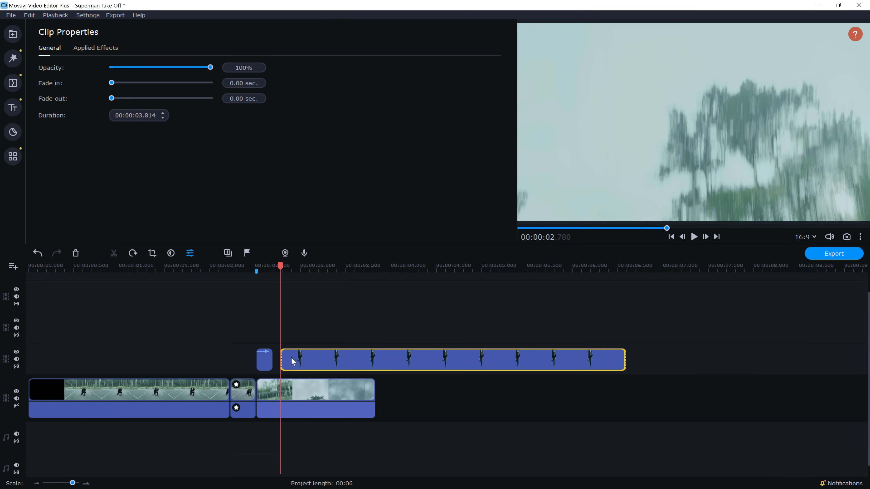
- Add a keyframe at 00:00:02.810 to the second overlay part, with the figure scaled down tiny, rotated 43.9° and placed at the frame's upper edge
{"action": "left_click", "coordinate": [13, 156]}
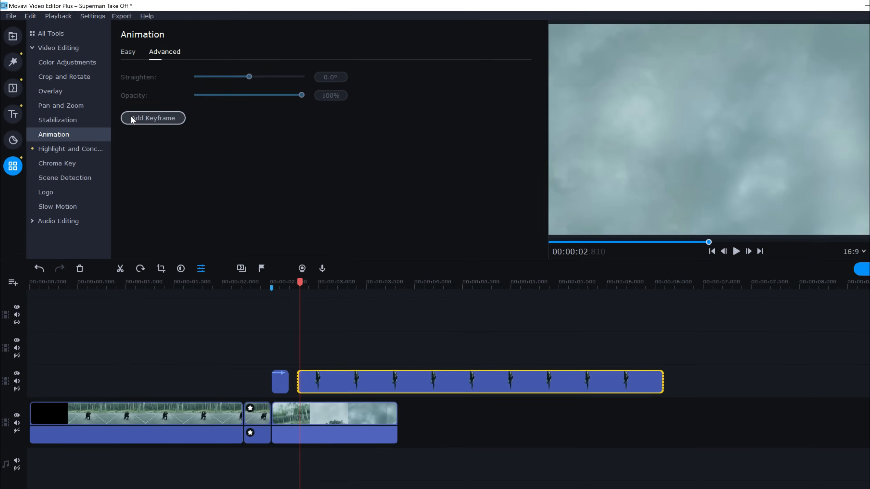
{"action": "left_click", "coordinate": [131, 119]}
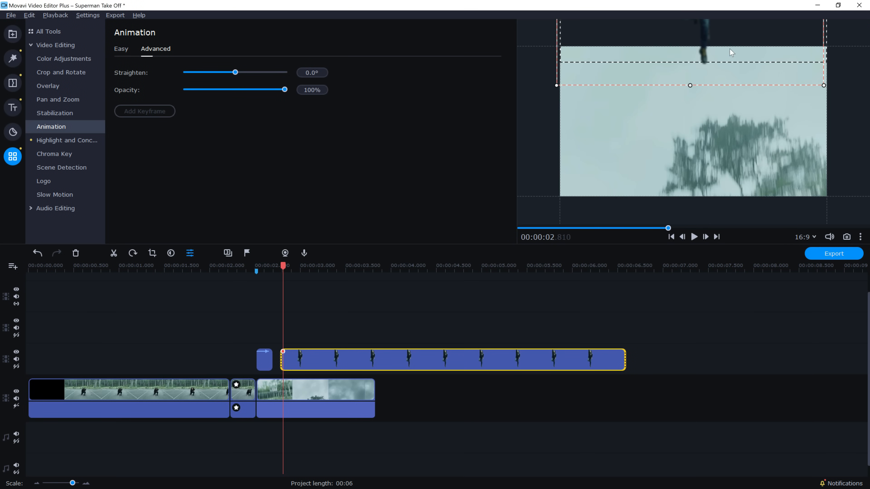
{"action": "left_click_drag", "start_coordinate": [729, 45], "coordinate": [705, 162]}
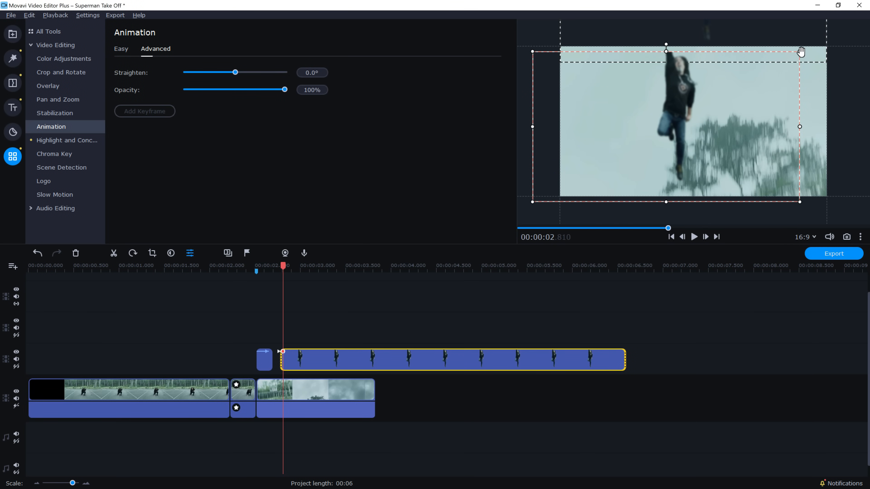
{"action": "left_click_drag", "start_coordinate": [801, 51], "coordinate": [651, 52]}
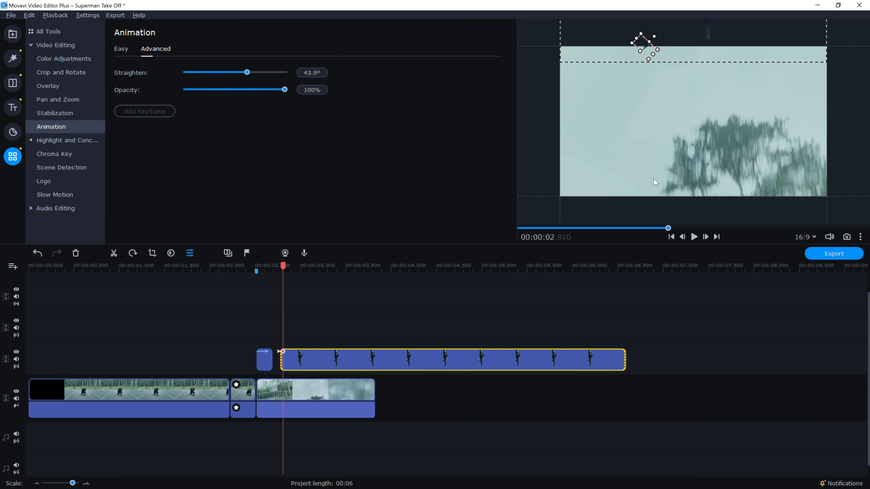
{"action": "key", "text": "ctrl+z"}
- Add a keyframe at 00:00:03.620 with the tiny figure moved out past the frame's right edge and rotated to 110.4°
{"action": "left_click_drag", "start_coordinate": [283, 267], "coordinate": [357, 271]}
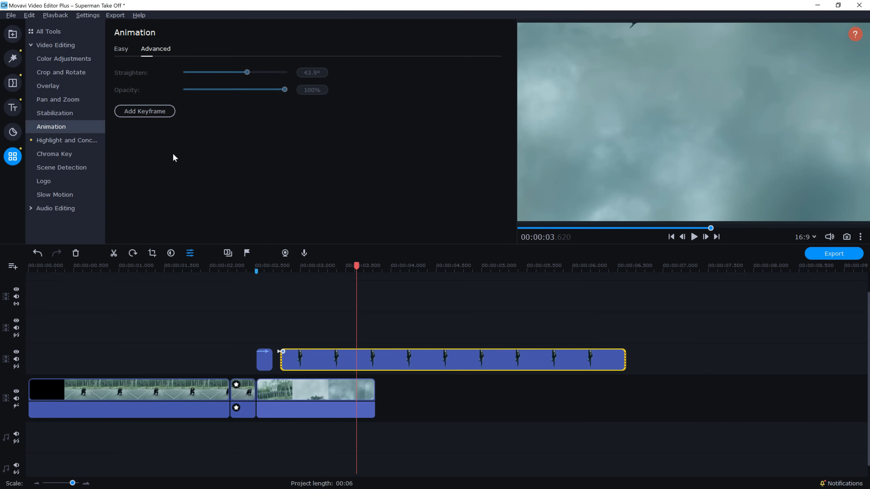
{"action": "left_click", "coordinate": [148, 110]}
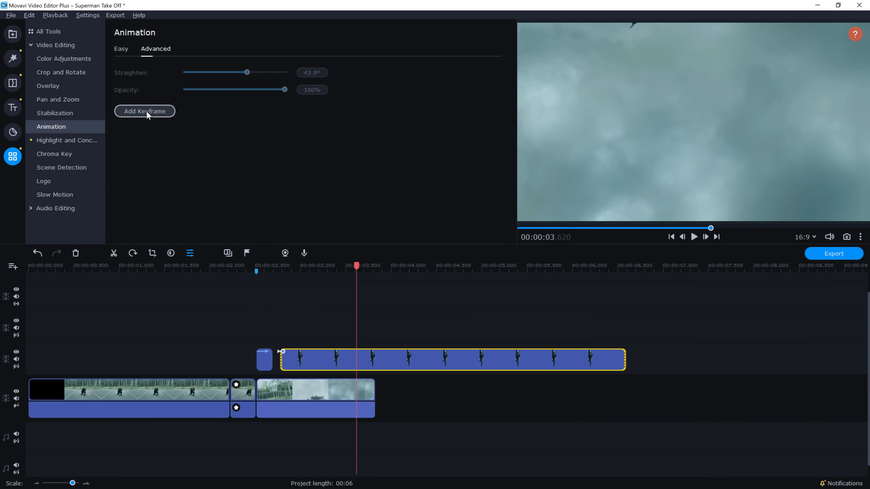
{"action": "mouse_move", "coordinate": [648, 34]}
{"action": "left_mouse_down"}
{"action": "mouse_move", "coordinate": [663, 51]}
{"action": "mouse_move", "coordinate": [649, 50]}
{"action": "mouse_move", "coordinate": [839, 107]}
{"action": "left_mouse_up"}
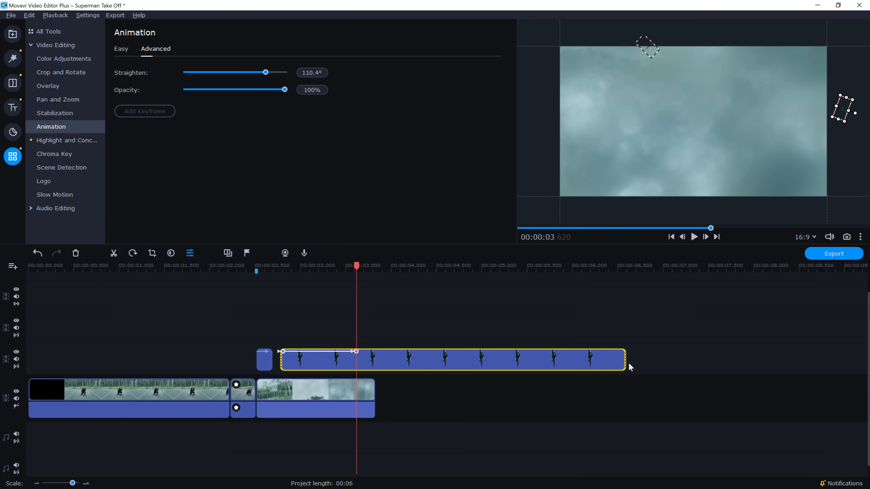
- Trim the second overlay part to end with the sky clip, and move its last keyframe to 00:00:03.680
{"action": "left_click_drag", "start_coordinate": [625, 364], "coordinate": [375, 364]}
{"action": "left_click", "coordinate": [245, 267]}
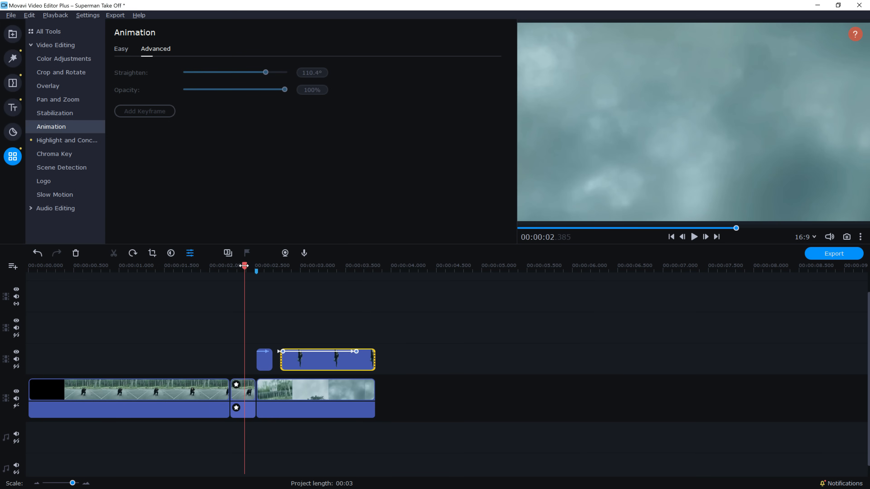
{"action": "left_click_drag", "start_coordinate": [243, 266], "coordinate": [356, 277]}
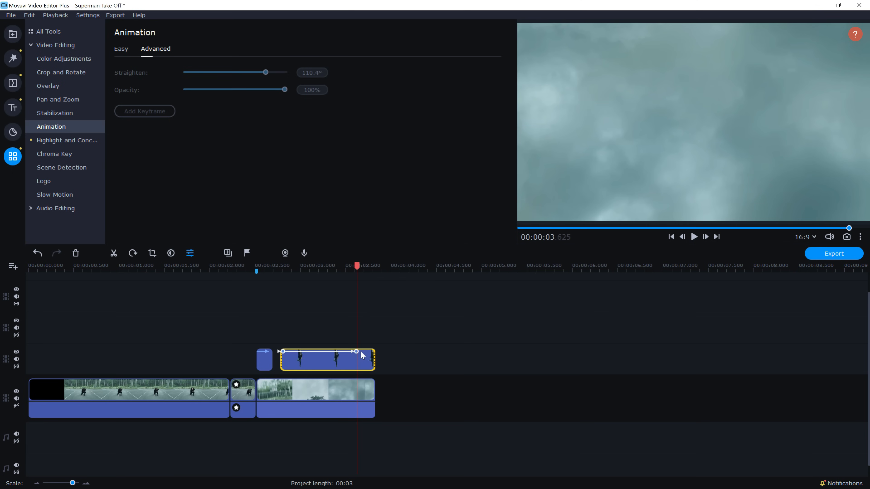
{"action": "left_click_drag", "start_coordinate": [356, 351], "coordinate": [362, 351]}
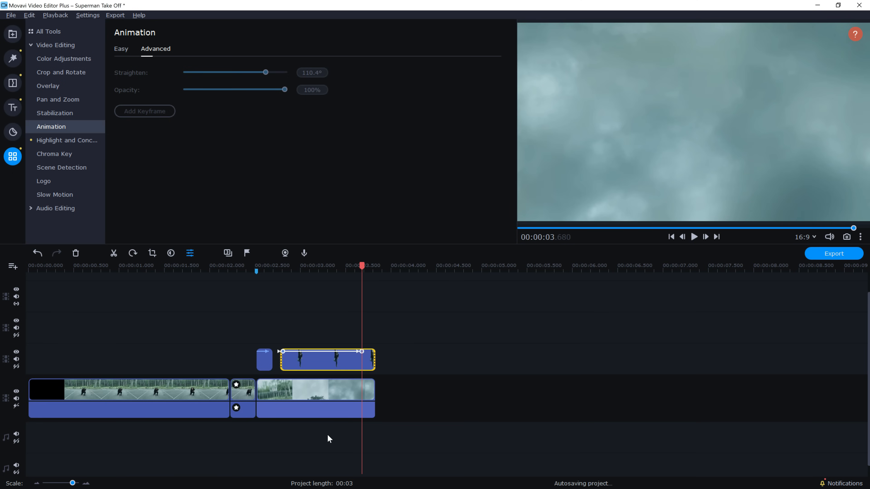
- Add a middle keyframe at 00:00:03.165 to the flying figure and rotate it to 94.1°
{"action": "left_click", "coordinate": [321, 273]}
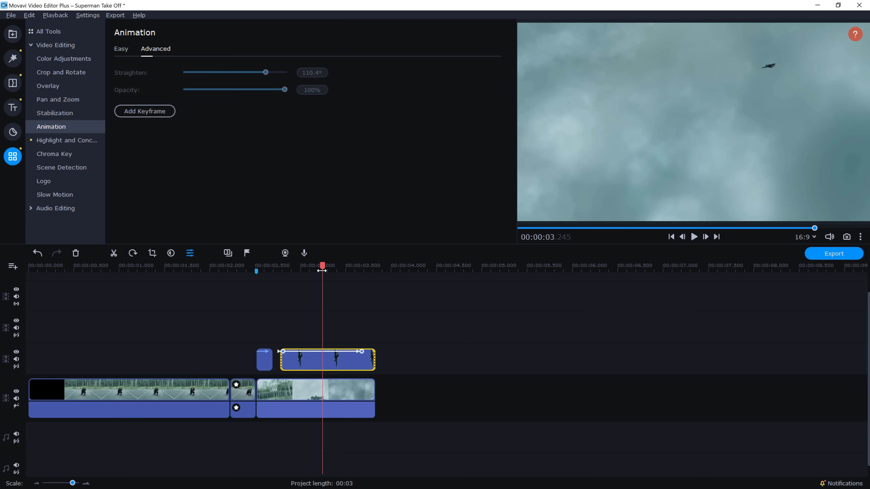
{"action": "left_click_drag", "start_coordinate": [322, 267], "coordinate": [315, 267]}
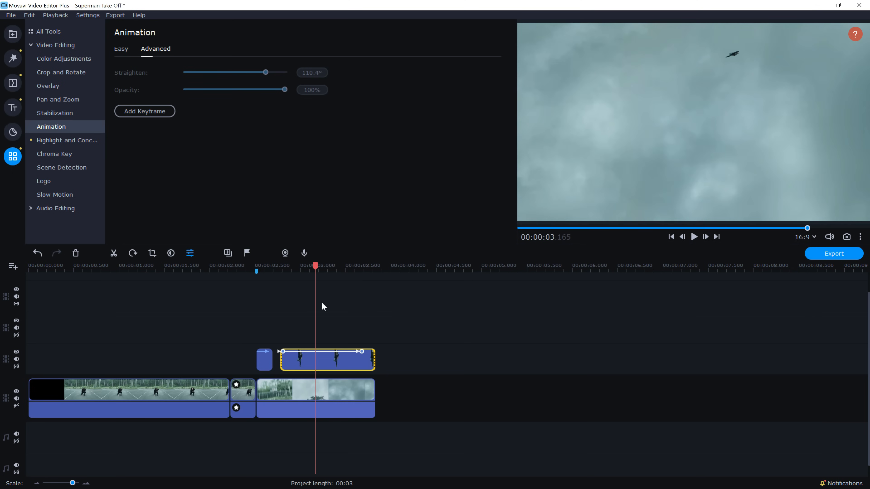
{"action": "left_click", "coordinate": [154, 112]}
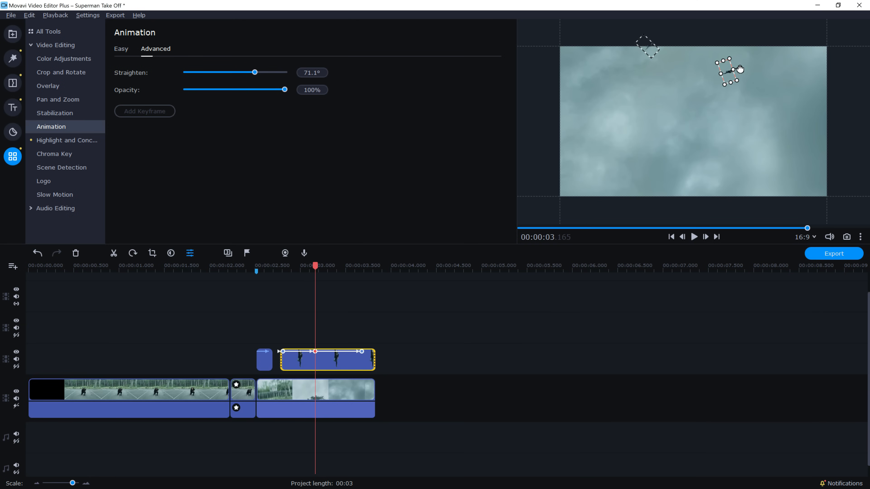
{"action": "left_click_drag", "start_coordinate": [740, 73], "coordinate": [740, 76]}
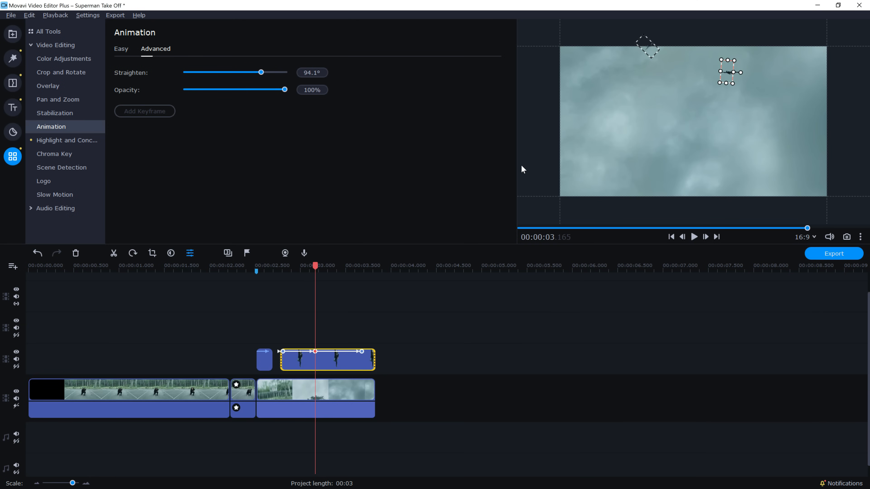
{"action": "left_click", "coordinate": [274, 267]}
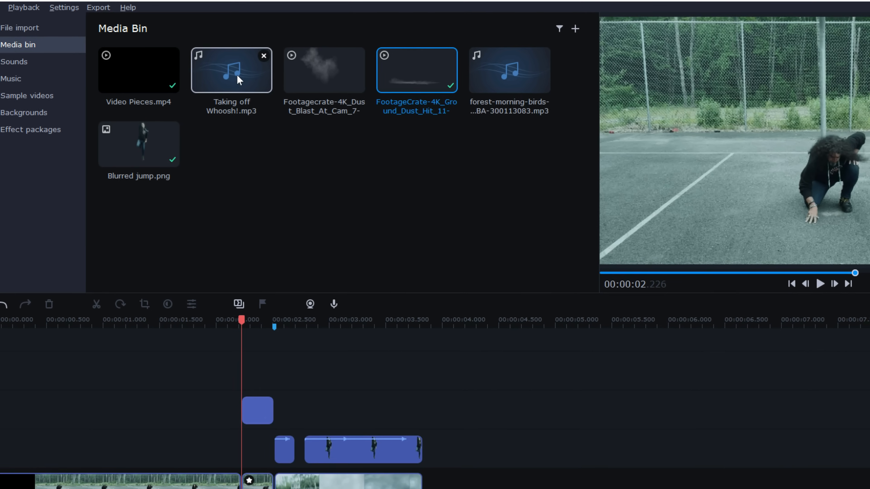
- Add Taking off Whoosh!.mp3 starting slightly before the sped-up jump segment, and the forest-morning-birds audio from the project's start
{"action": "left_click_drag", "start_coordinate": [233, 74], "coordinate": [247, 294]}
{"action": "left_click_drag", "start_coordinate": [234, 241], "coordinate": [235, 488]}
{"action": "left_click_drag", "start_coordinate": [227, 447], "coordinate": [226, 448]}
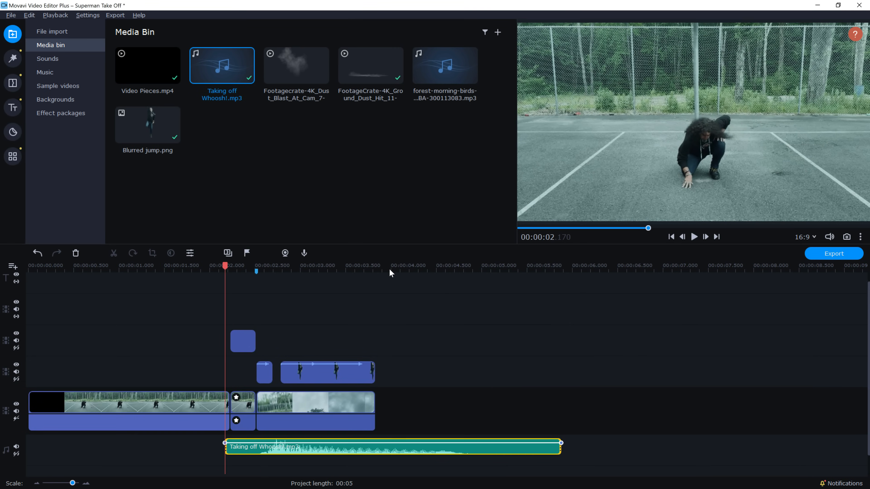
{"action": "left_click_drag", "start_coordinate": [288, 450], "coordinate": [259, 448]}
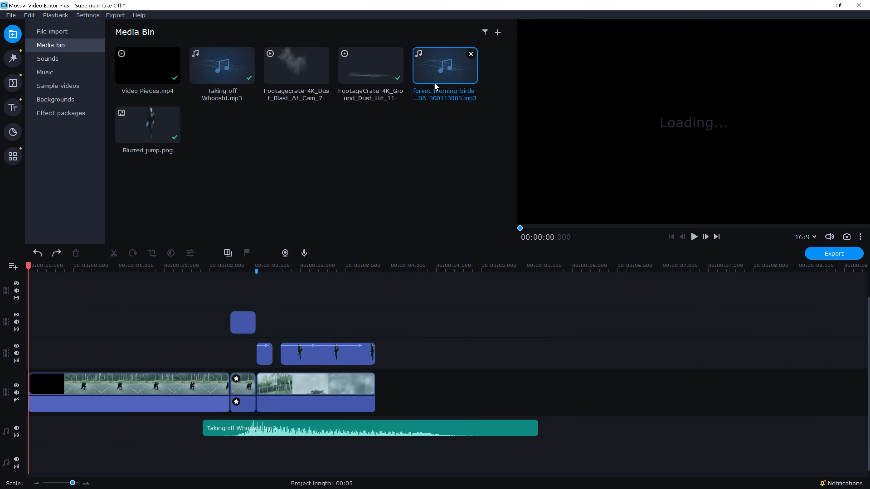
{"action": "mouse_move", "coordinate": [435, 86]}
{"action": "left_mouse_down"}
{"action": "mouse_move", "coordinate": [369, 305]}
{"action": "mouse_move", "coordinate": [334, 469]}
{"action": "mouse_move", "coordinate": [338, 457]}
{"action": "mouse_move", "coordinate": [35, 456]}
{"action": "mouse_move", "coordinate": [76, 456]}
{"action": "left_mouse_up"}
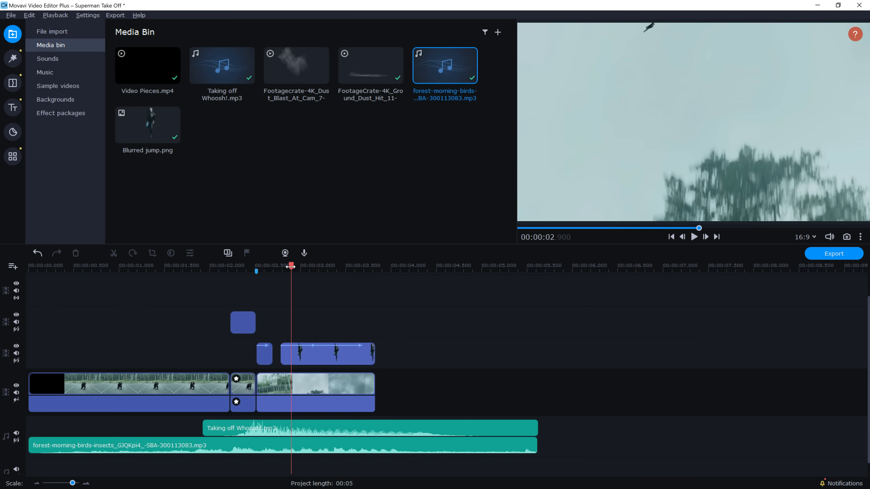
- Set the opacity of the second Blurred jump overlay part to 60%
{"action": "left_click_drag", "start_coordinate": [289, 267], "coordinate": [303, 267]}
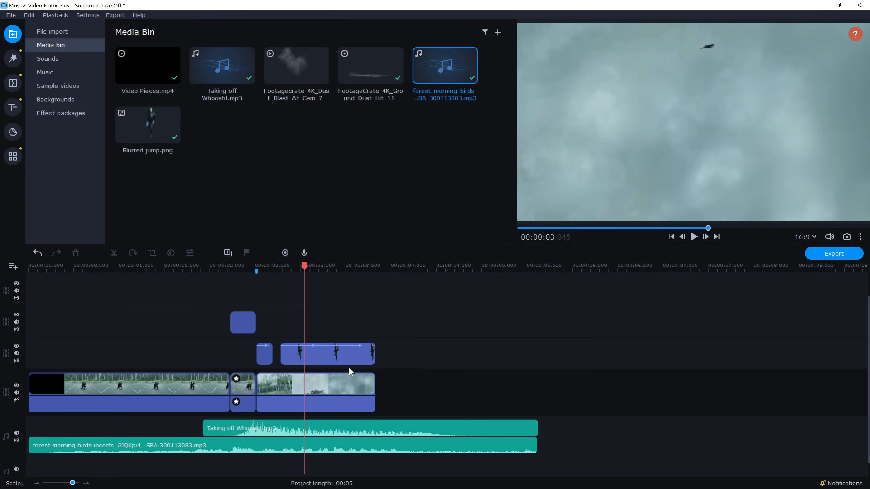
{"action": "double_click", "coordinate": [315, 359]}
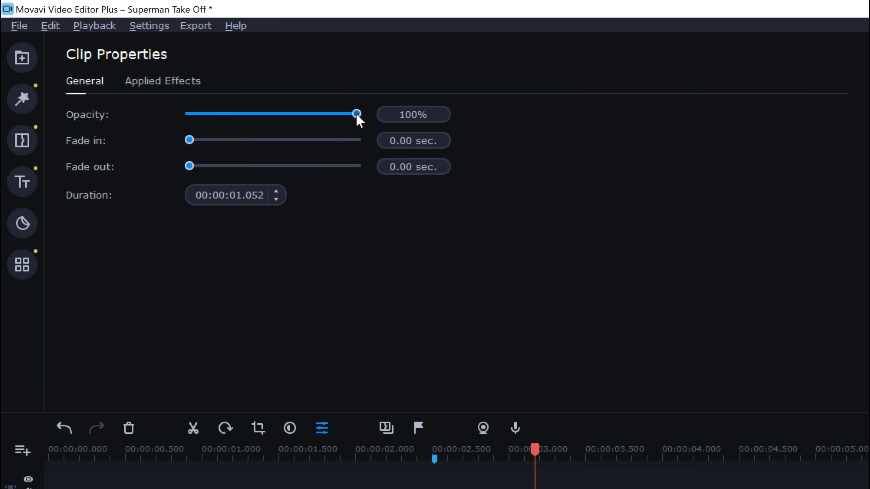
{"action": "left_click_drag", "start_coordinate": [342, 115], "coordinate": [310, 114]}
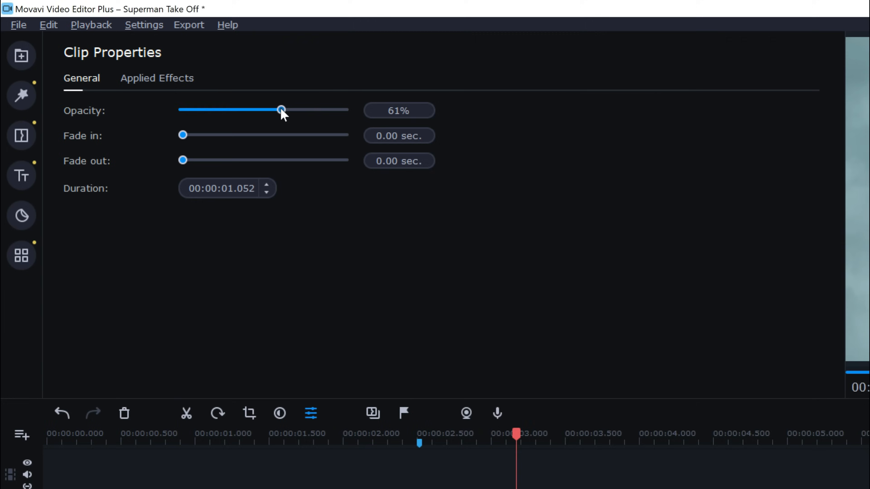
{"action": "left_click_drag", "start_coordinate": [291, 114], "coordinate": [290, 114]}
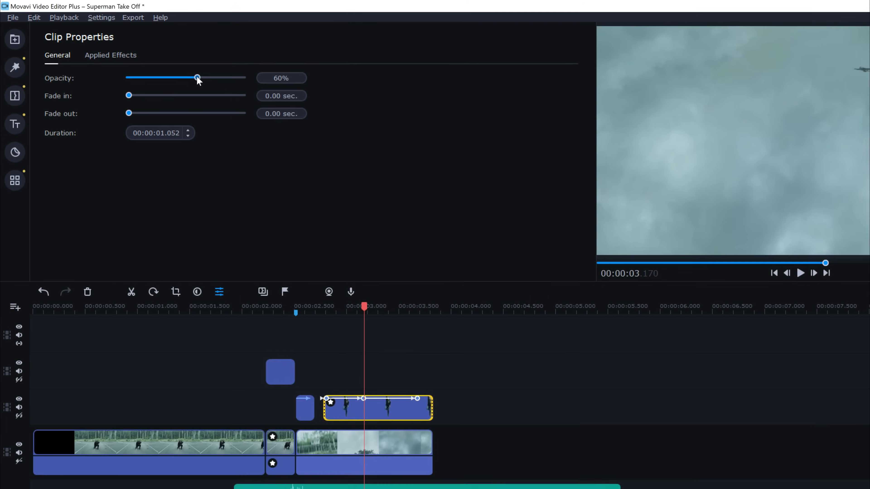